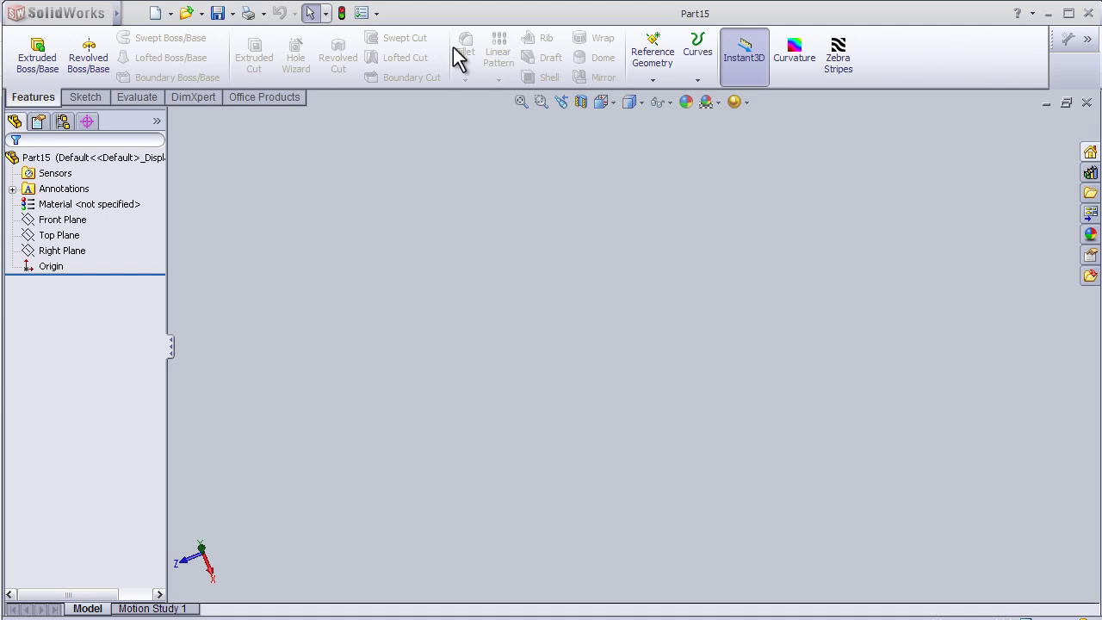
Start a new reference plane from Insert > Reference Geometry > Plane
{"action": "left_click", "coordinate": [515, 18]}
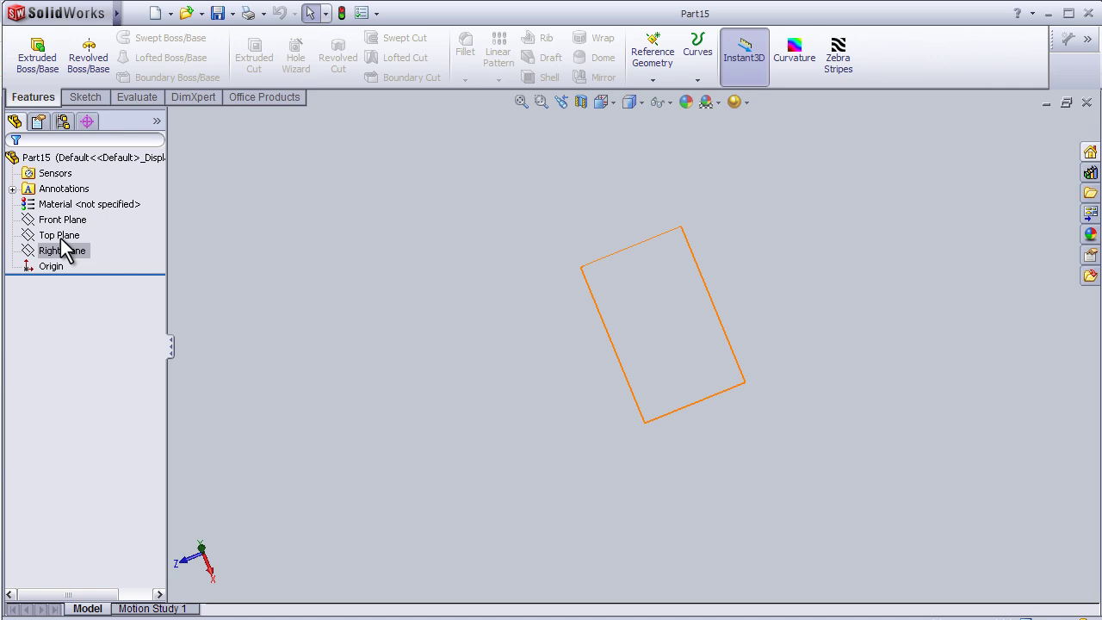
{"action": "left_click", "coordinate": [134, 14]}
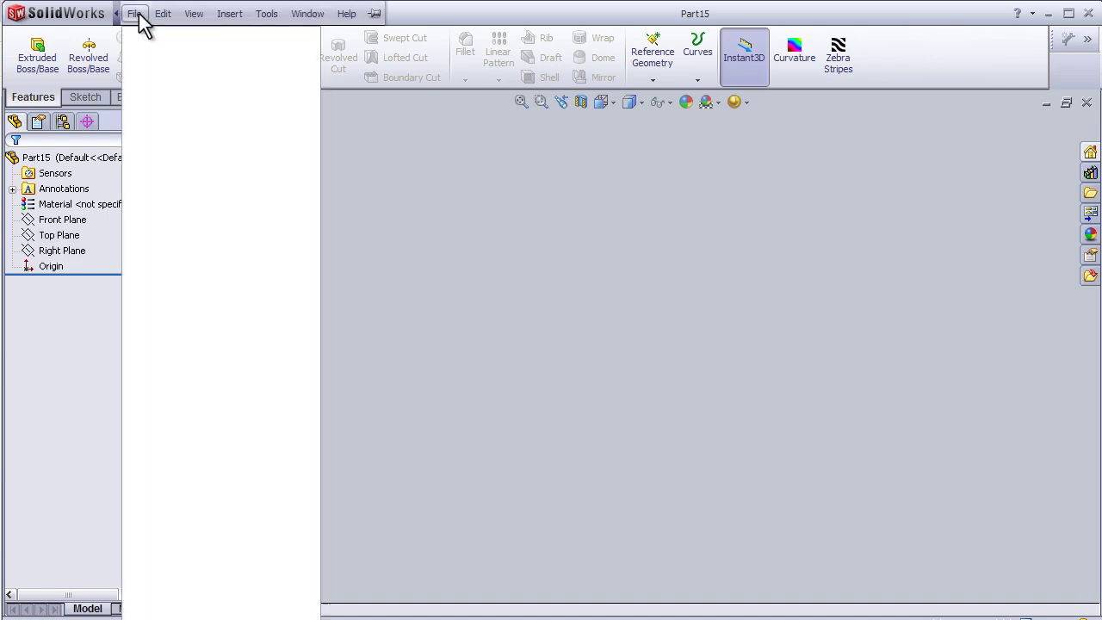
{"action": "left_click", "coordinate": [230, 13]}
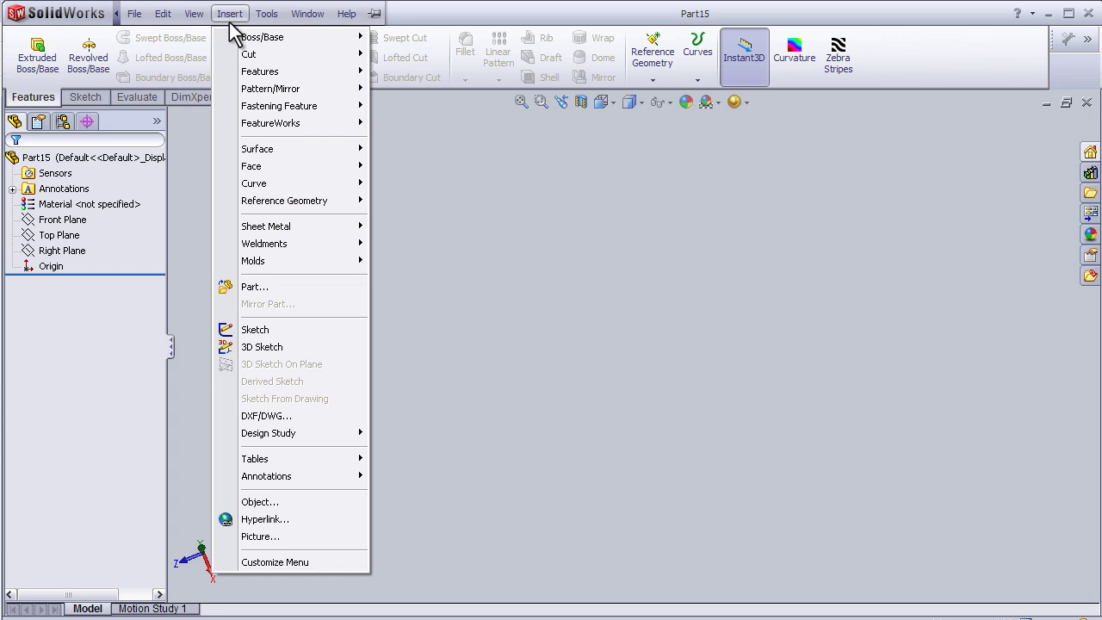
{"action": "mouse_move", "coordinate": [284, 201]}
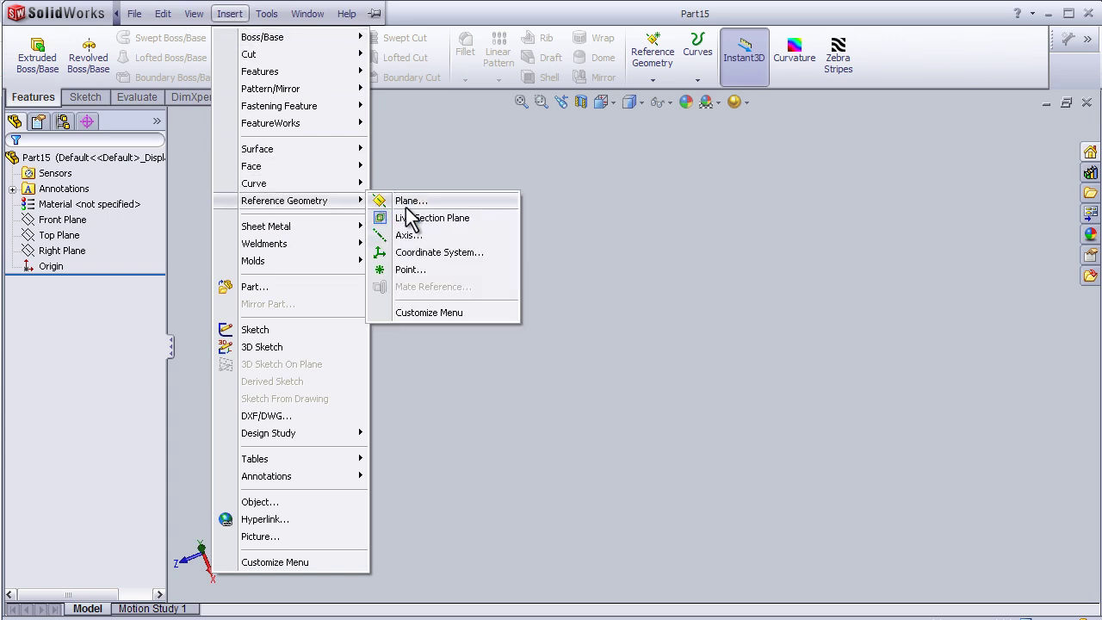
{"action": "left_click", "coordinate": [409, 202]}
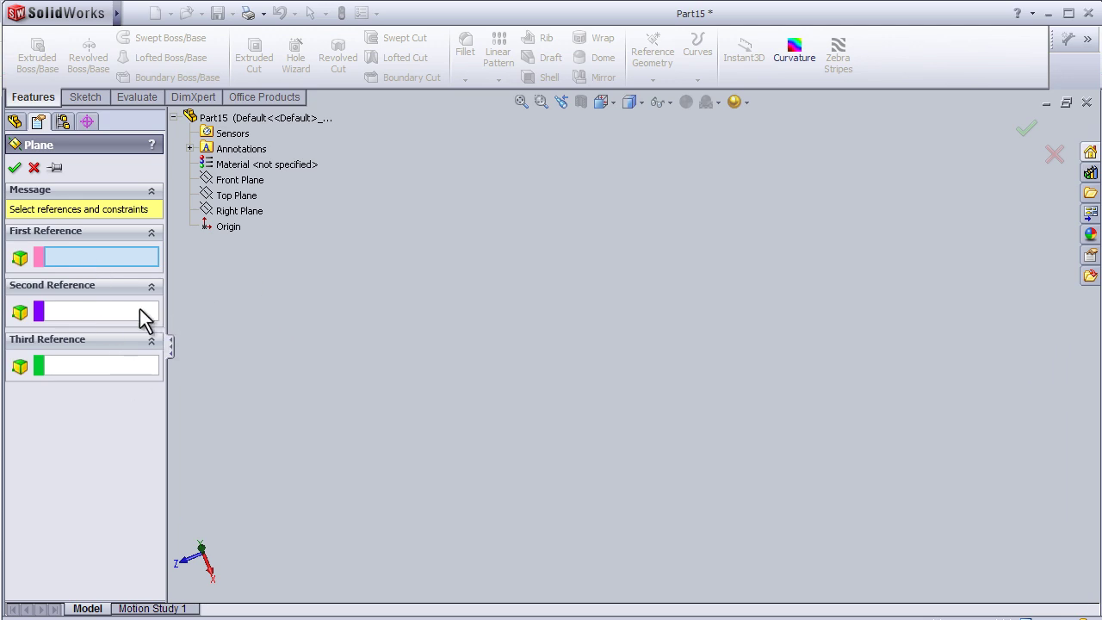
Use Front Plane as first reference, check the 100 mm preview, then reselect it for replacement
{"action": "left_click", "coordinate": [234, 180]}
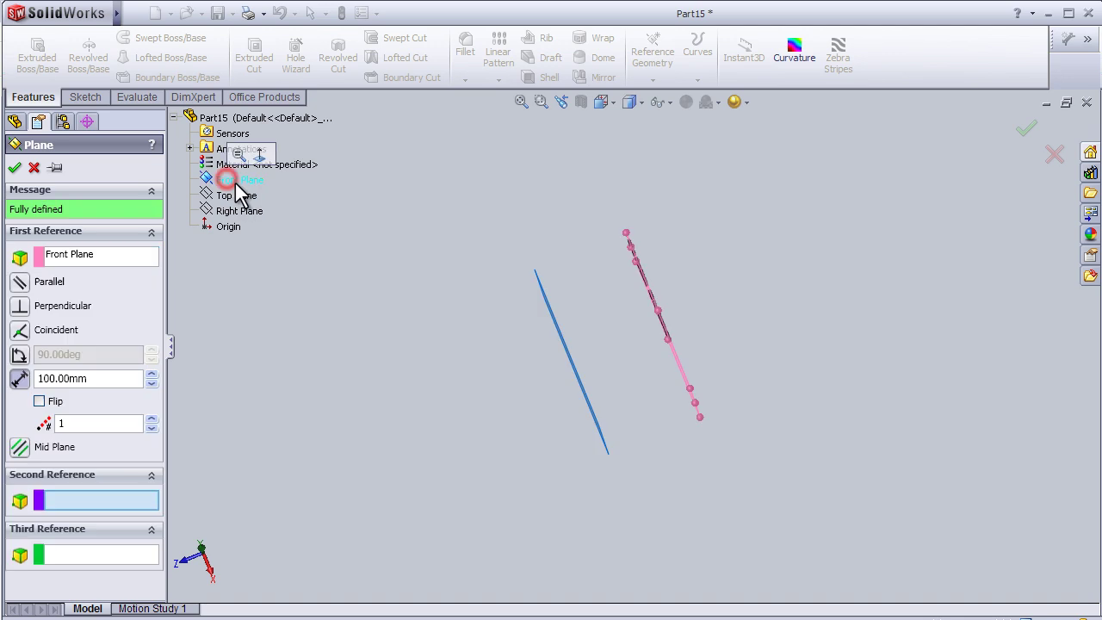
{"action": "middle_click_drag", "start_coordinate": [454, 318], "coordinate": [462, 312]}
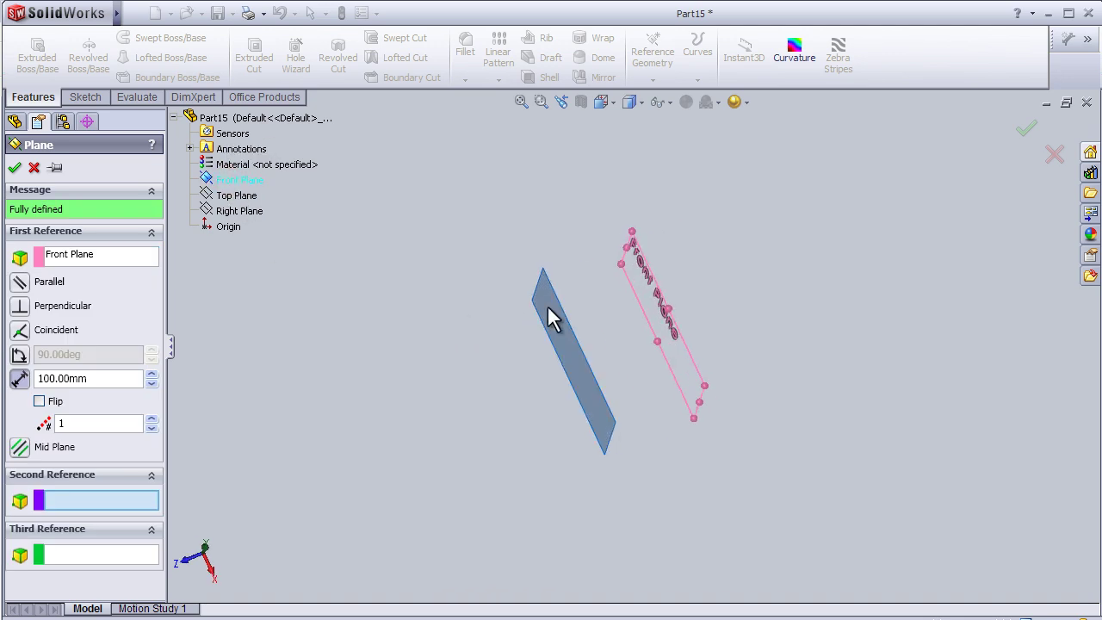
{"action": "scroll", "coordinate": [681, 342], "scroll_direction": "down", "scroll_amount": 2}
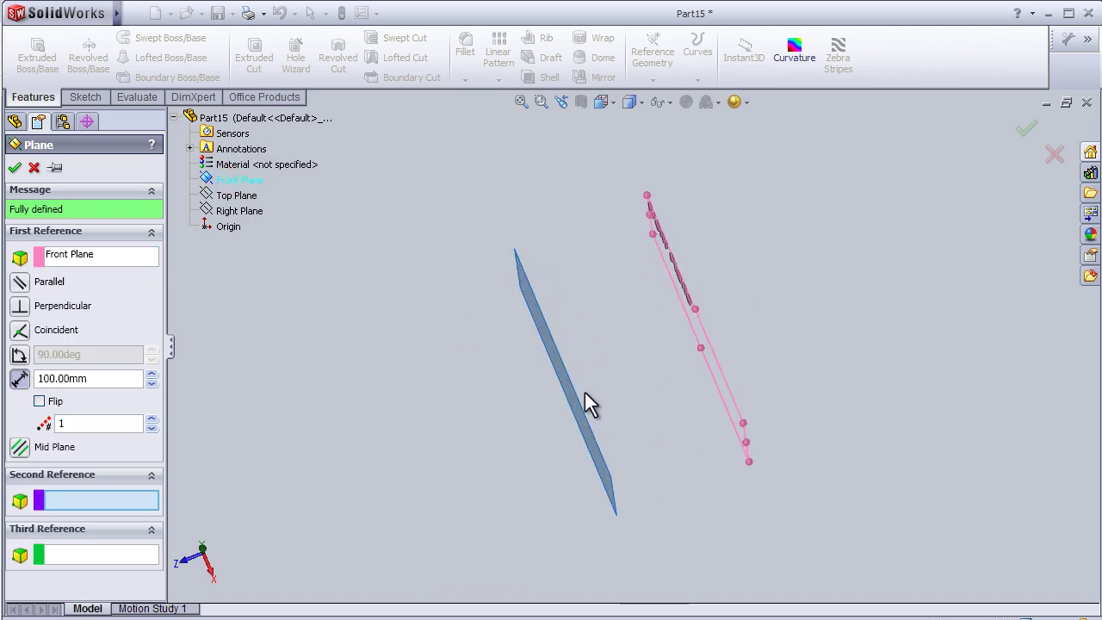
{"action": "middle_click_drag", "start_coordinate": [534, 412], "coordinate": [527, 385]}
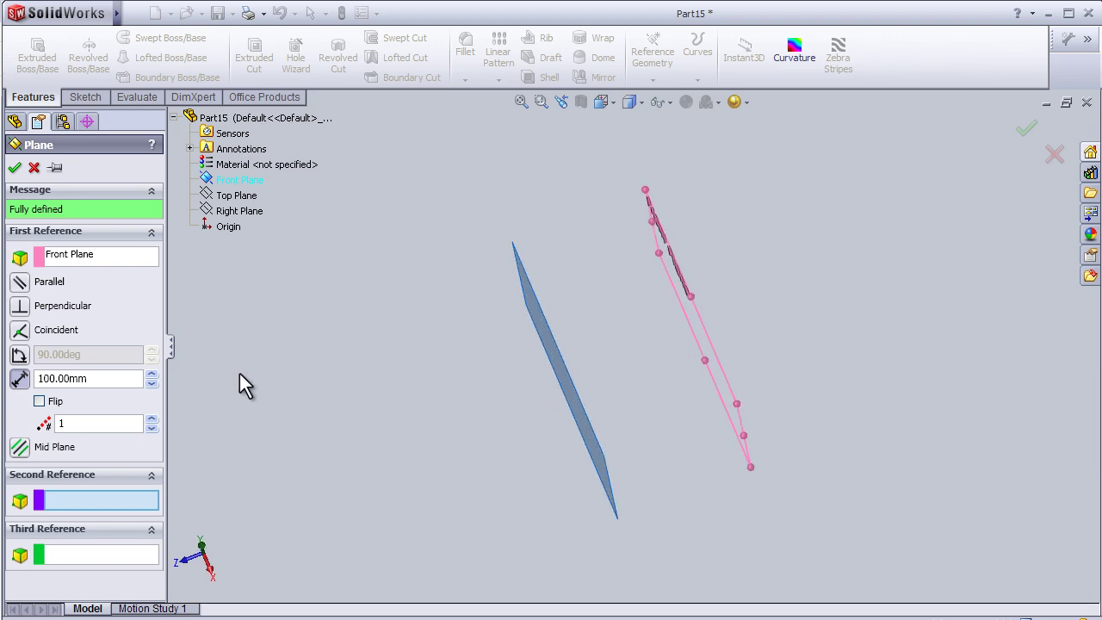
{"action": "left_click", "coordinate": [71, 255]}
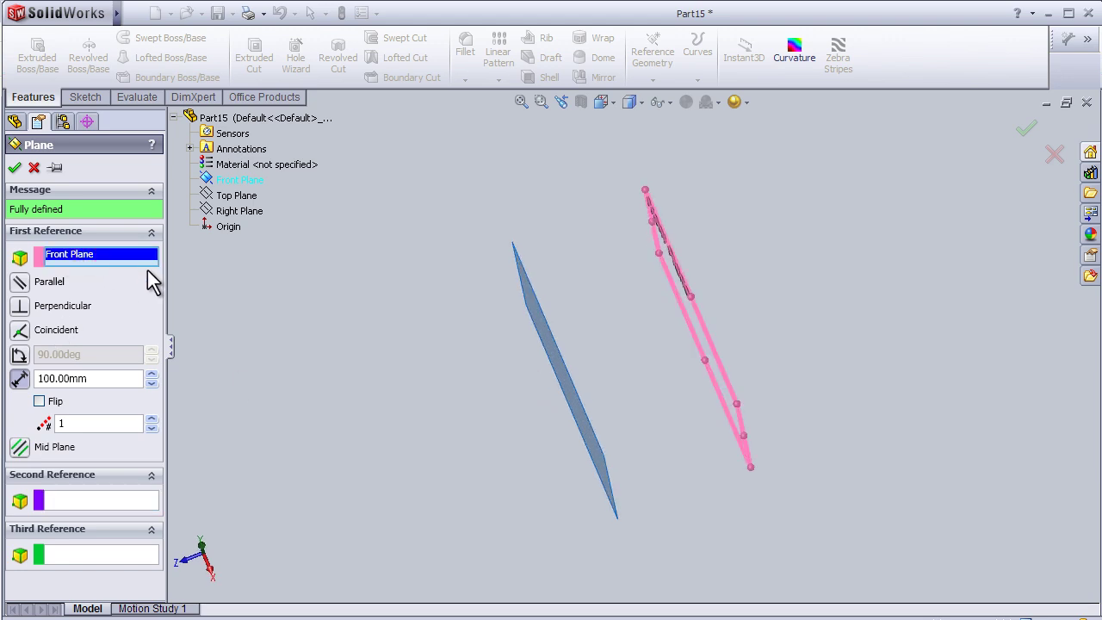
{"action": "left_click", "coordinate": [237, 195]}
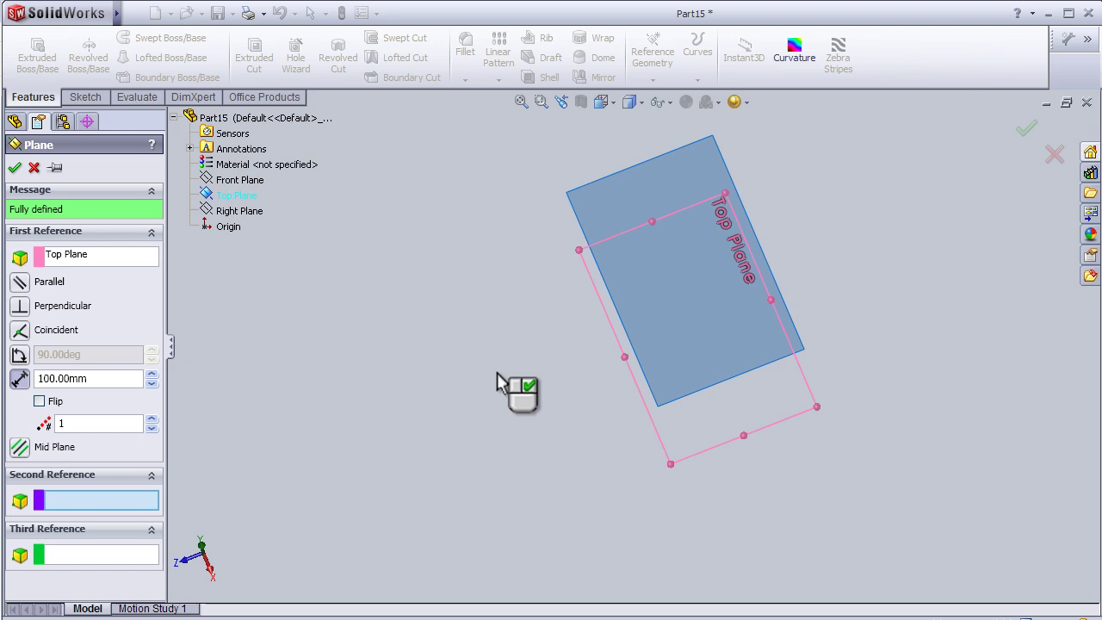
{"action": "middle_click_drag", "start_coordinate": [498, 383], "coordinate": [546, 302]}
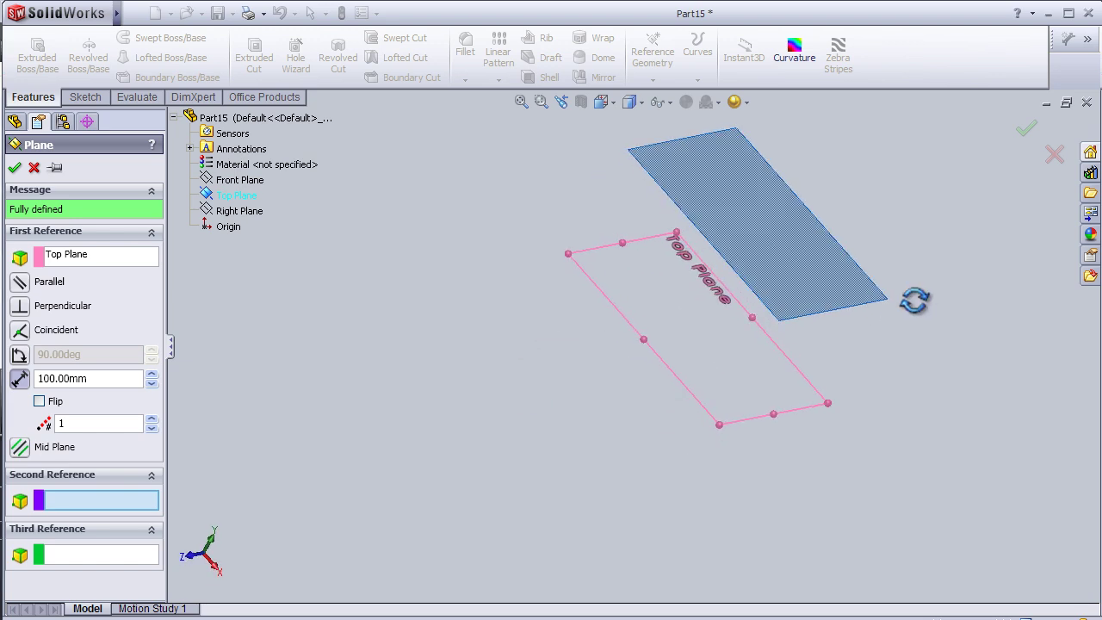
{"action": "mouse_move", "coordinate": [915, 300]}
{"action": "middle_mouse_down"}
{"action": "mouse_move", "coordinate": [955, 300]}
{"action": "mouse_move", "coordinate": [871, 316]}
{"action": "mouse_move", "coordinate": [804, 307]}
{"action": "mouse_move", "coordinate": [792, 325]}
{"action": "mouse_move", "coordinate": [882, 335]}
{"action": "middle_mouse_up"}
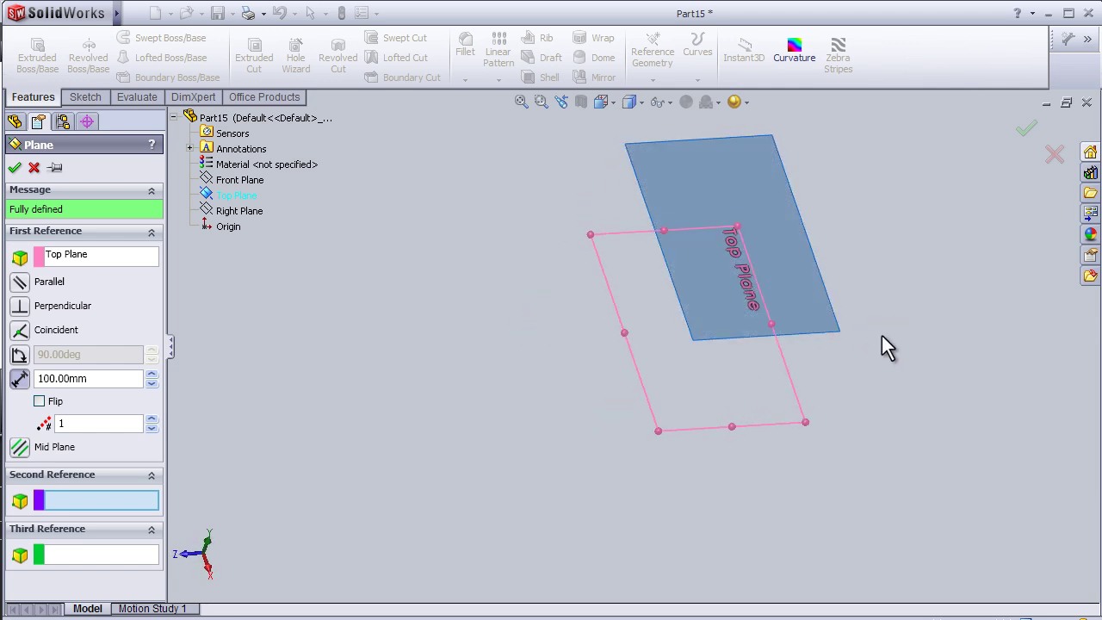
Add Right Plane as second reference and inspect the mid-plane preview from several angles
{"action": "left_click", "coordinate": [241, 211]}
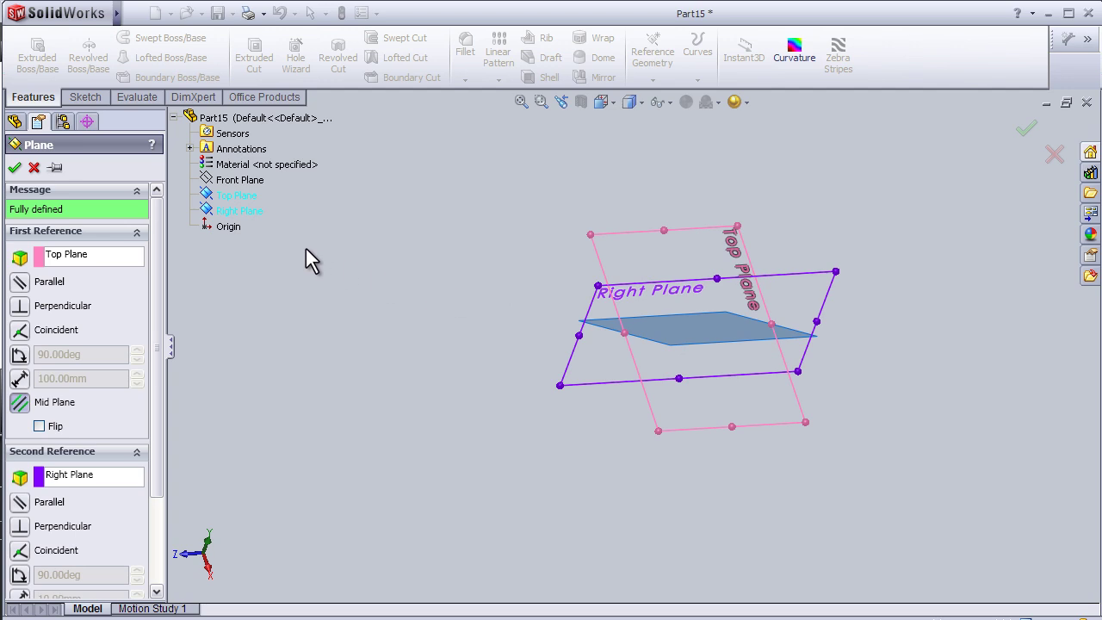
{"action": "middle_click_drag", "start_coordinate": [306, 248], "coordinate": [378, 344]}
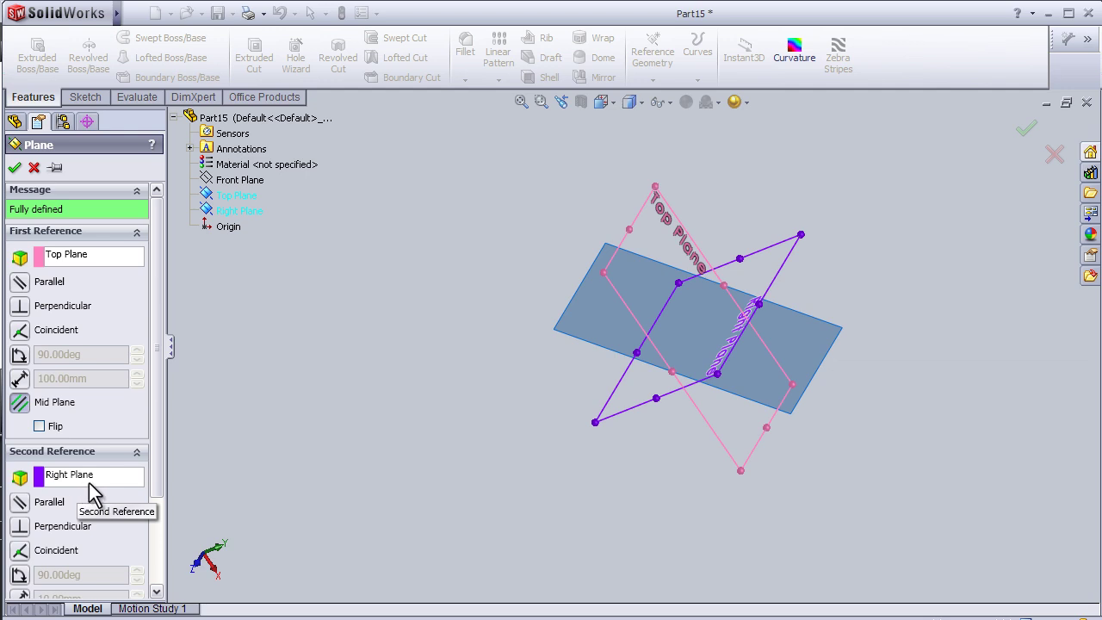
{"action": "middle_click_drag", "start_coordinate": [783, 483], "coordinate": [782, 403]}
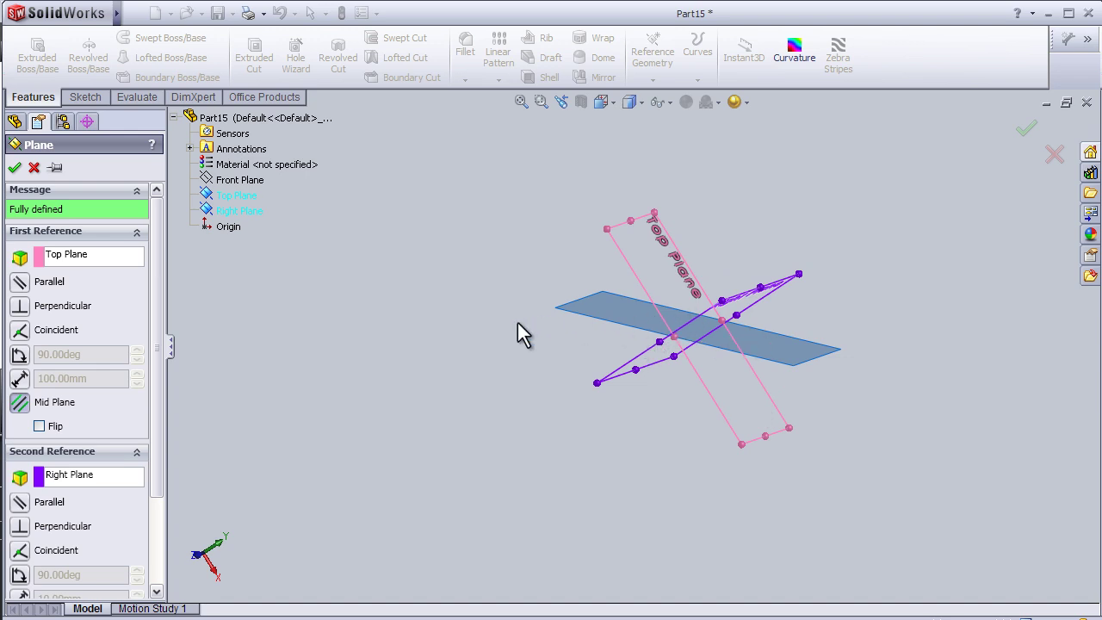
{"action": "mouse_move", "coordinate": [519, 334]}
{"action": "middle_mouse_down"}
{"action": "mouse_move", "coordinate": [511, 318]}
{"action": "mouse_move", "coordinate": [522, 302]}
{"action": "mouse_move", "coordinate": [525, 315]}
{"action": "middle_mouse_up"}
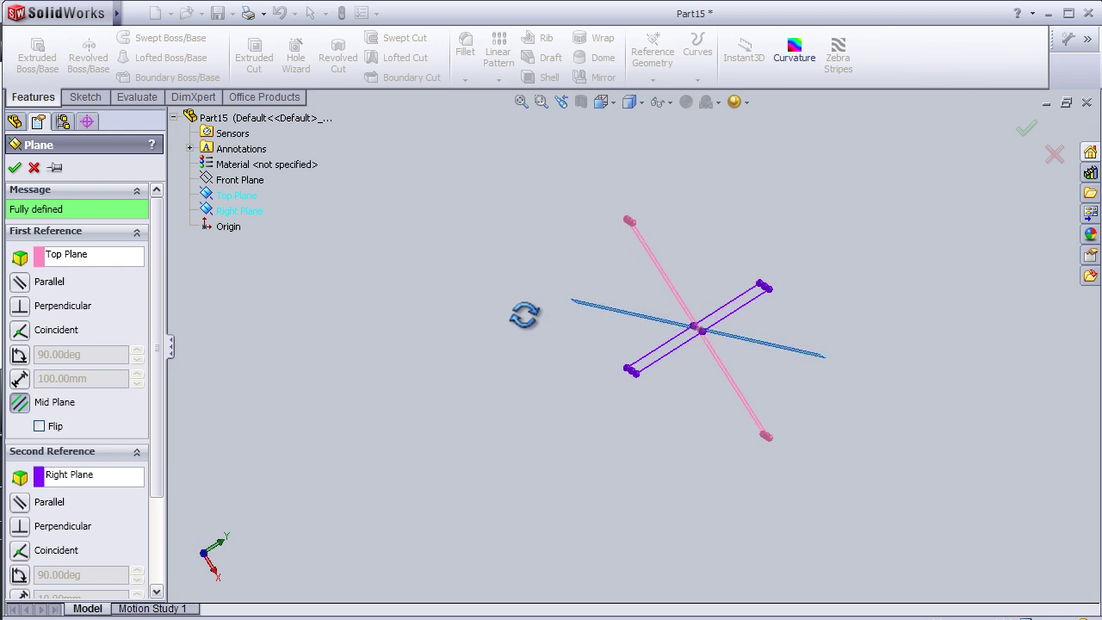
{"action": "scroll", "coordinate": [527, 326], "scroll_direction": "down", "scroll_amount": 2}
{"action": "scroll", "coordinate": [739, 338], "scroll_direction": "down", "scroll_amount": 2}
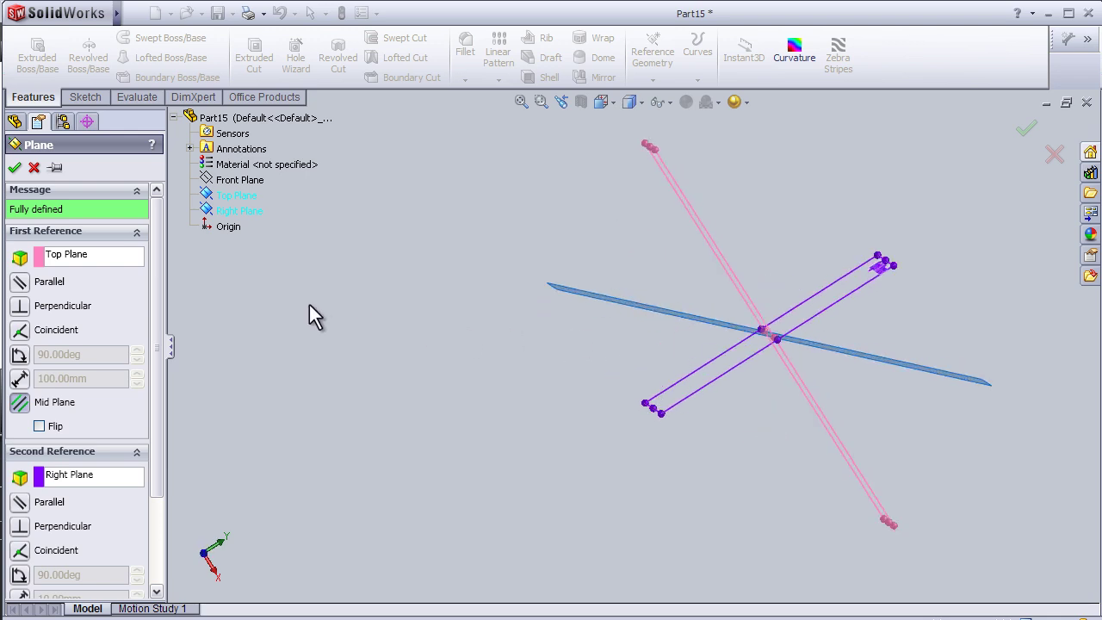
{"action": "mouse_move", "coordinate": [636, 352]}
{"action": "middle_mouse_down"}
{"action": "mouse_move", "coordinate": [733, 387]}
{"action": "mouse_move", "coordinate": [687, 431]}
{"action": "mouse_move", "coordinate": [693, 437]}
{"action": "mouse_move", "coordinate": [698, 419]}
{"action": "middle_mouse_up"}
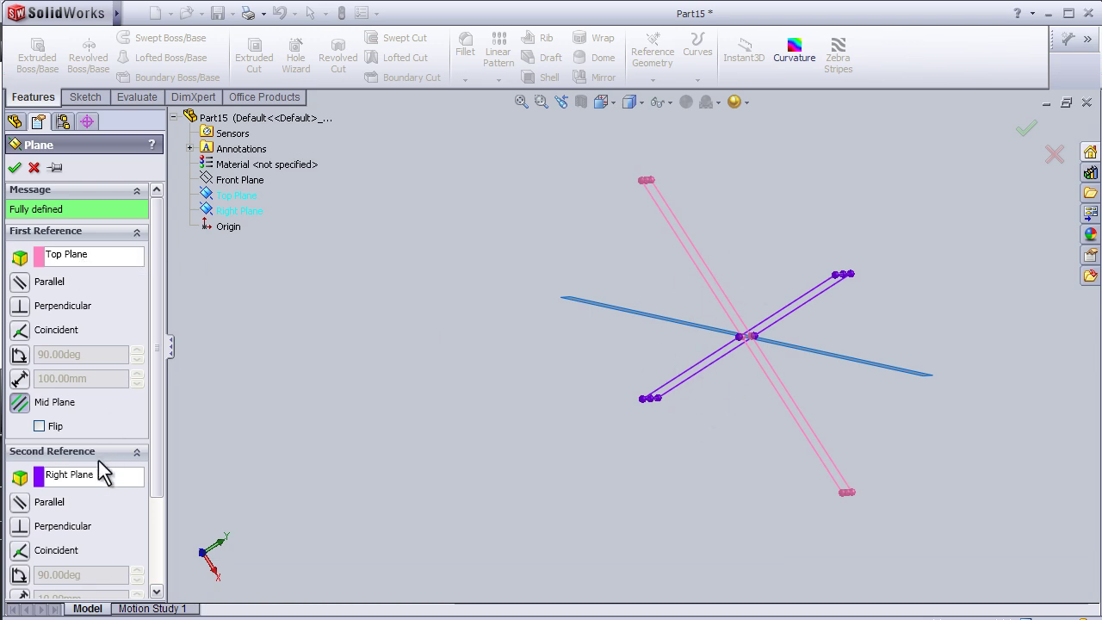
{"action": "mouse_move", "coordinate": [453, 357]}
{"action": "middle_mouse_down"}
{"action": "mouse_move", "coordinate": [493, 372]}
{"action": "mouse_move", "coordinate": [514, 440]}
{"action": "mouse_move", "coordinate": [560, 455]}
{"action": "mouse_move", "coordinate": [482, 433]}
{"action": "mouse_move", "coordinate": [496, 385]}
{"action": "middle_mouse_up"}
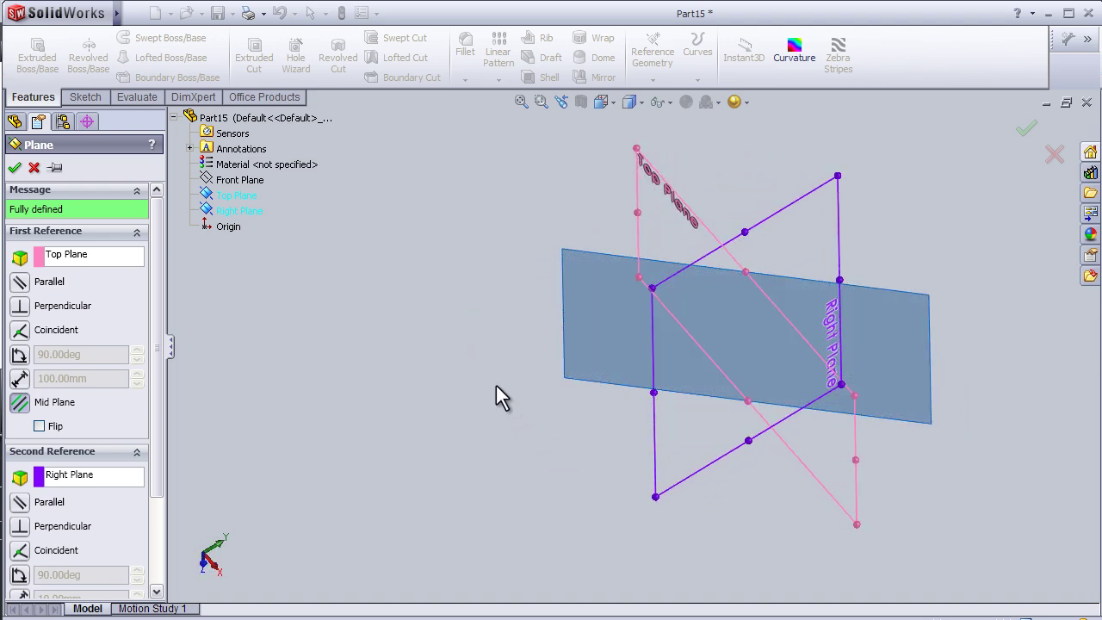
Remove Right Plane as second reference, leaving a 100 mm offset from Top Plane
{"action": "left_click", "coordinate": [111, 473]}
{"action": "key", "text": "Delete"}
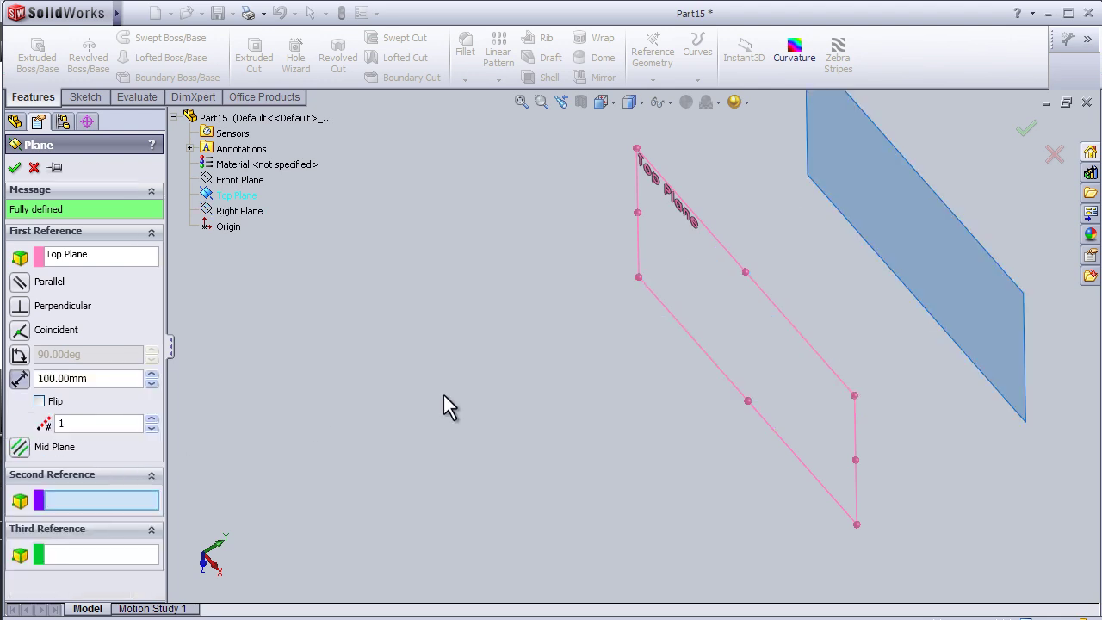
{"action": "key", "text": "z"}
{"action": "mouse_move", "coordinate": [440, 351]}
{"action": "middle_mouse_down"}
{"action": "mouse_move", "coordinate": [446, 371]}
{"action": "mouse_move", "coordinate": [502, 418]}
{"action": "middle_mouse_up"}
{"action": "middle_click_drag", "start_coordinate": [698, 246], "coordinate": [693, 233]}
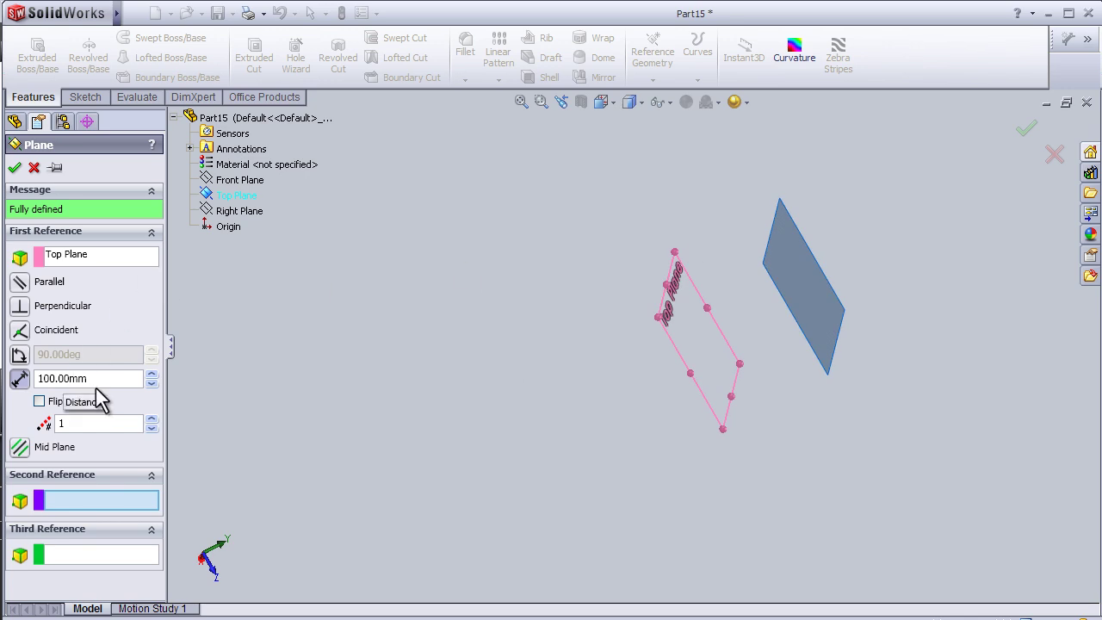
Flip the plane to Top Plane's opposite side and set the offset to 120 mm
{"action": "left_click", "coordinate": [39, 402]}
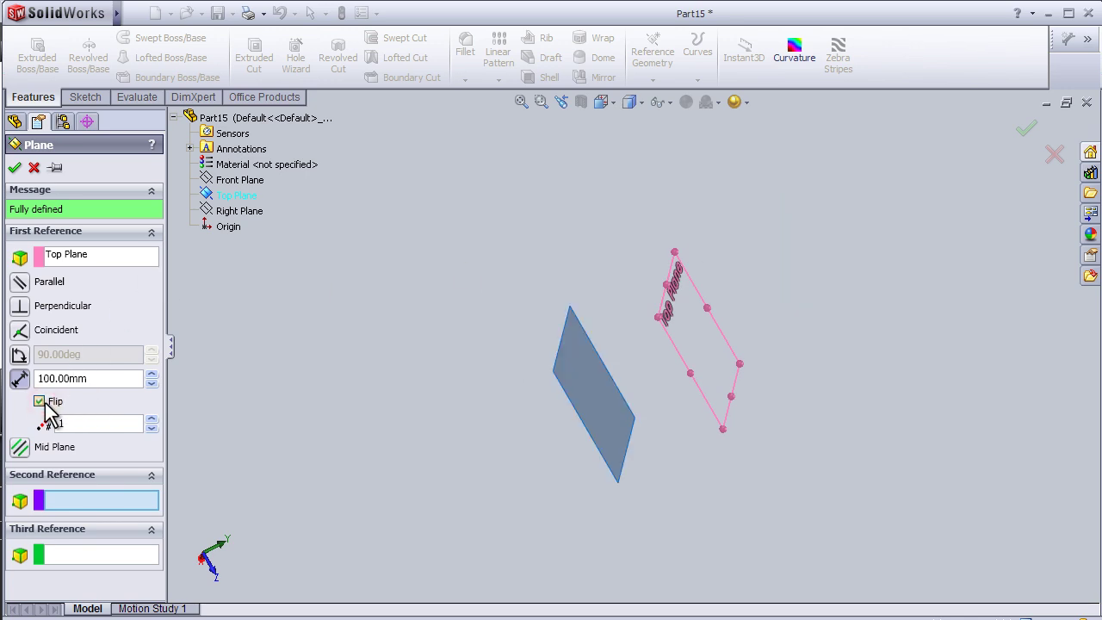
{"action": "mouse_move", "coordinate": [472, 332]}
{"action": "middle_mouse_down"}
{"action": "mouse_move", "coordinate": [504, 353]}
{"action": "mouse_move", "coordinate": [561, 238]}
{"action": "mouse_move", "coordinate": [600, 258]}
{"action": "mouse_move", "coordinate": [563, 209]}
{"action": "mouse_move", "coordinate": [499, 198]}
{"action": "mouse_move", "coordinate": [487, 207]}
{"action": "middle_mouse_up"}
{"action": "left_click", "coordinate": [153, 375]}
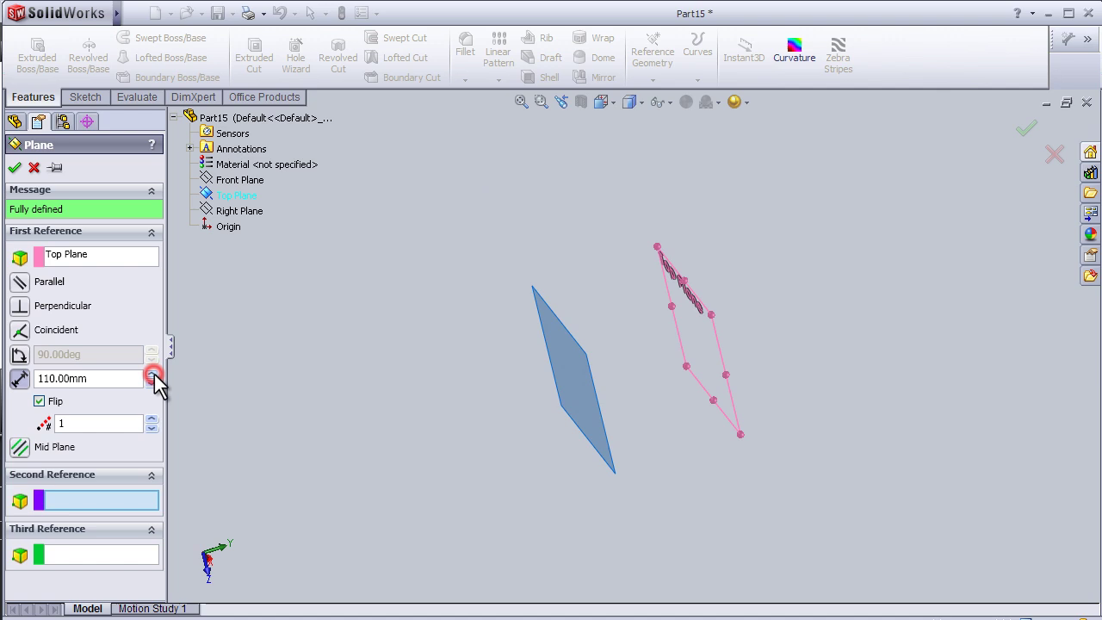
{"action": "left_click", "coordinate": [152, 374]}
{"action": "left_click", "coordinate": [152, 384]}
{"action": "left_click", "coordinate": [152, 384]}
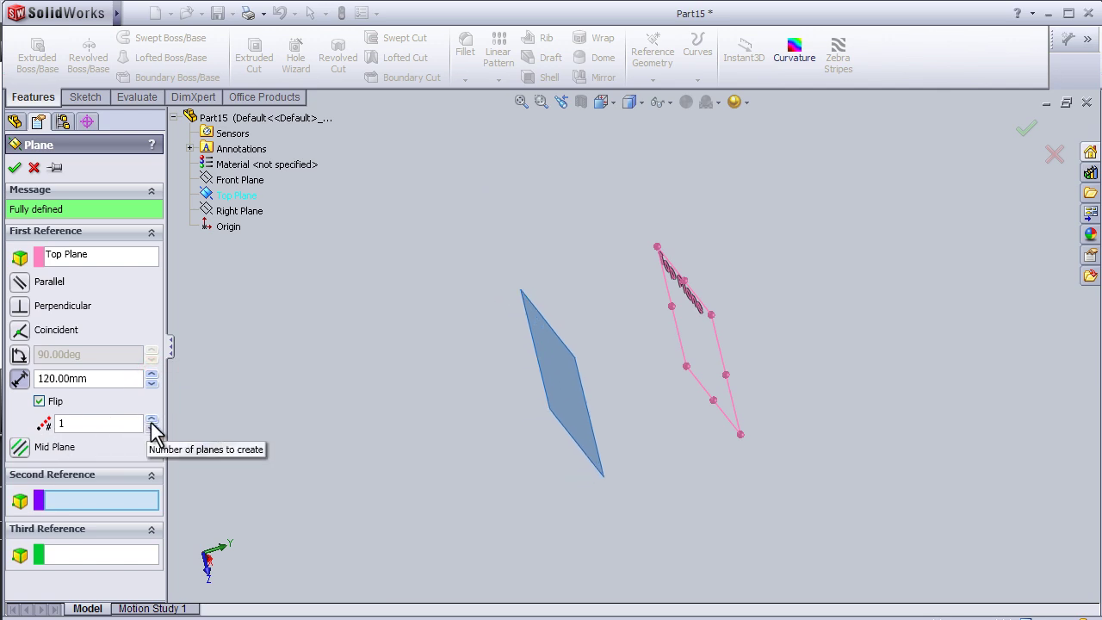
Try three planes, return to a single plane, and accept Plane1
{"action": "left_click", "coordinate": [152, 419]}
{"action": "left_click", "coordinate": [152, 420]}
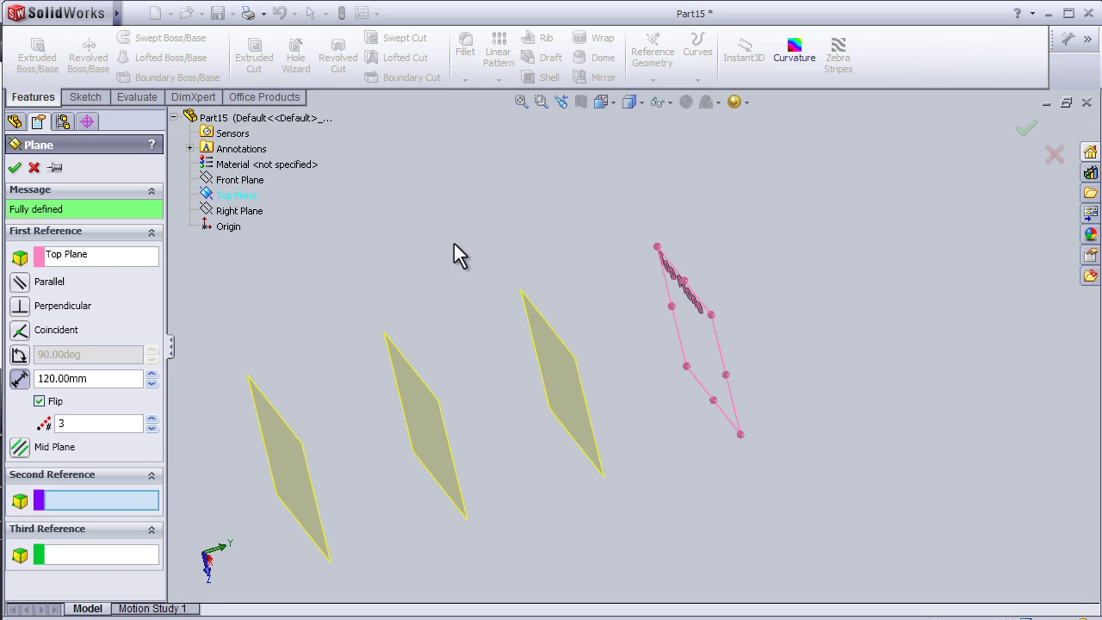
{"action": "middle_click_drag", "start_coordinate": [454, 243], "coordinate": [458, 303]}
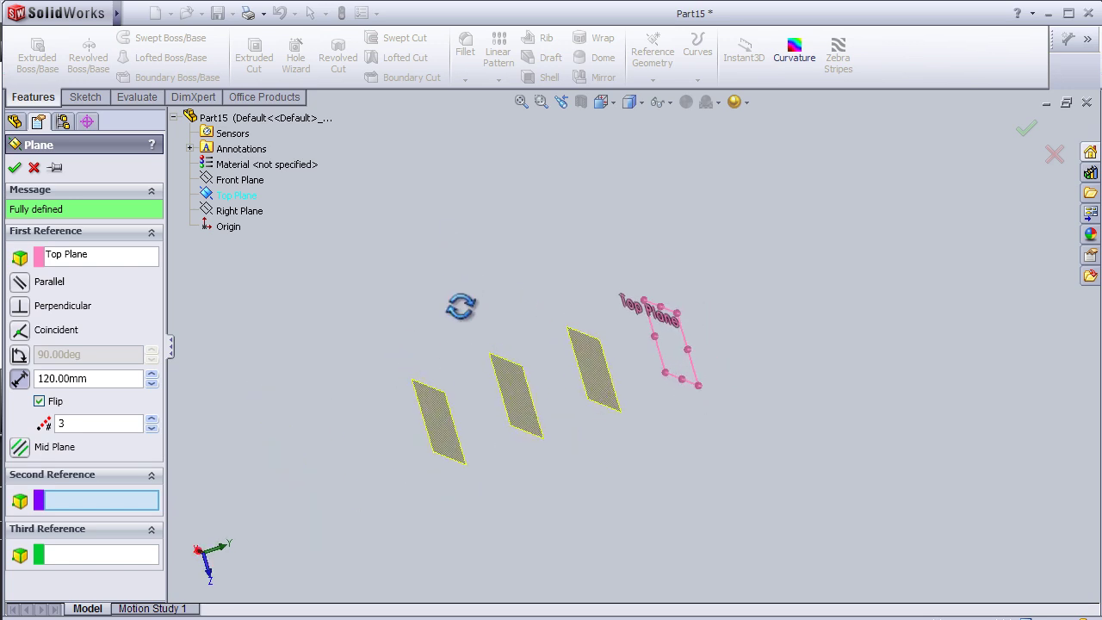
{"action": "left_click", "coordinate": [152, 428]}
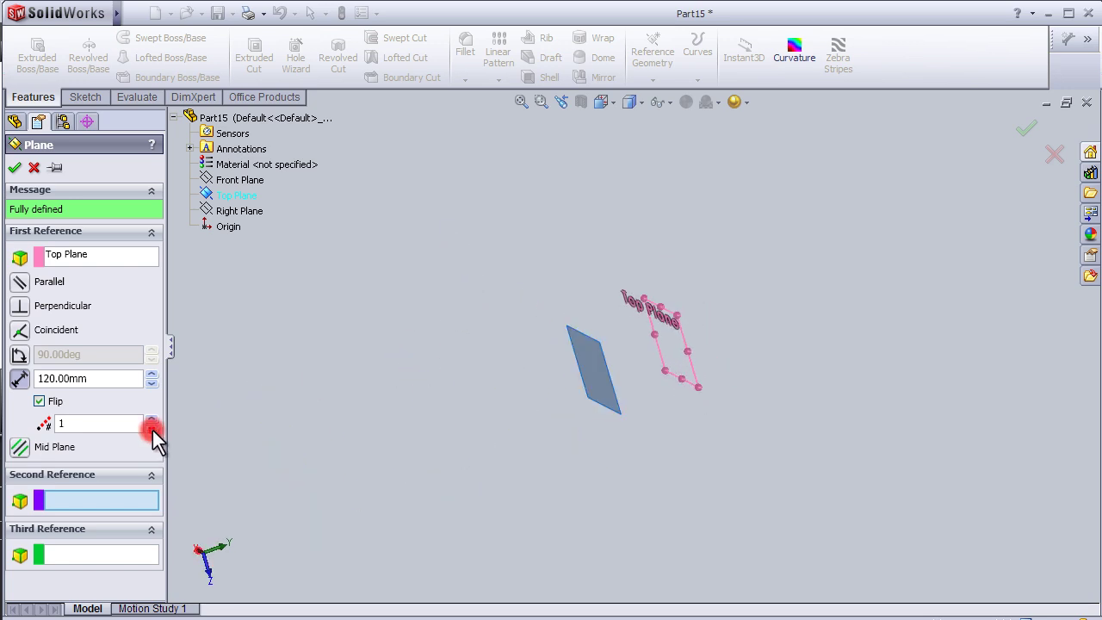
{"action": "left_click", "coordinate": [16, 168]}
{"action": "middle_click_drag", "start_coordinate": [410, 331], "coordinate": [470, 315]}
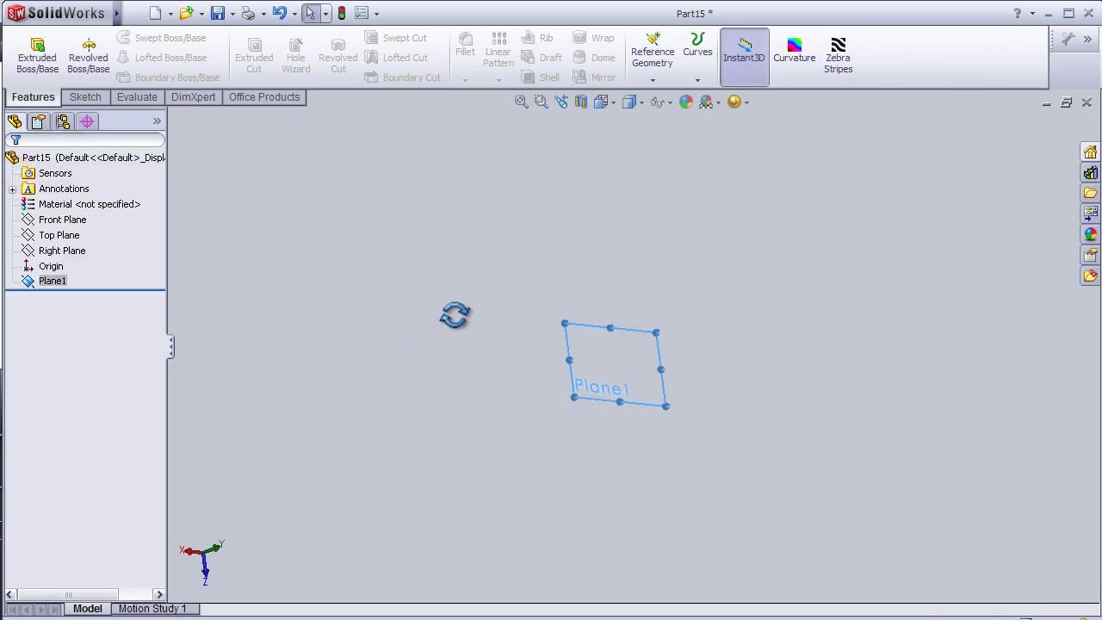
{"action": "scroll", "coordinate": [527, 387], "scroll_direction": "down", "scroll_amount": 2}
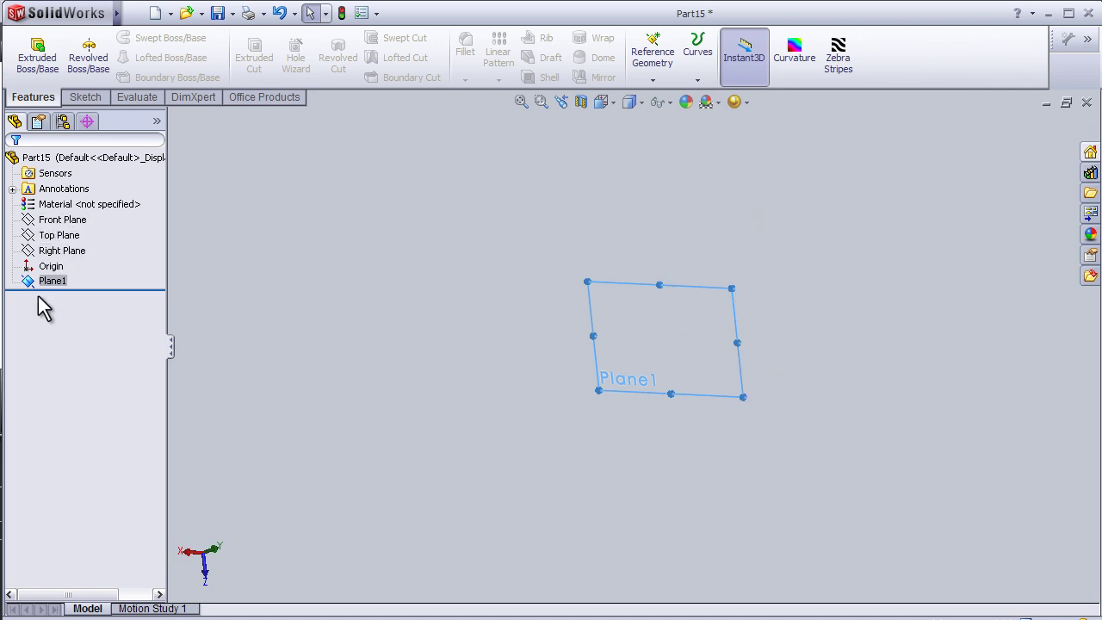
Sketch a corner rectangle on Plane1 from the origin to the upper left
{"action": "left_click", "coordinate": [32, 284]}
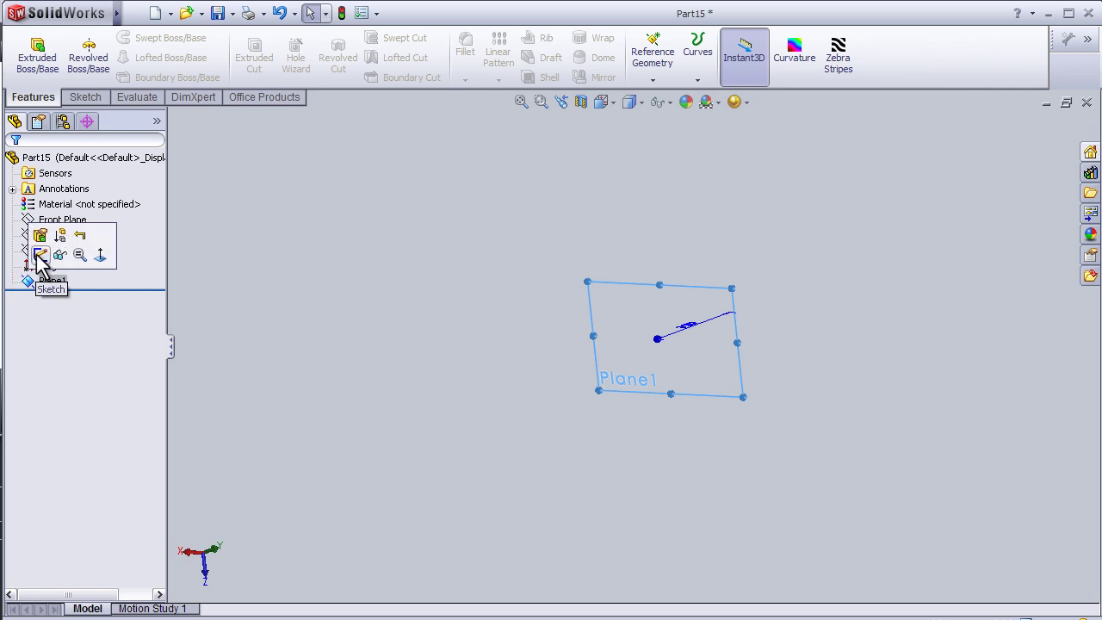
{"action": "left_click", "coordinate": [40, 255]}
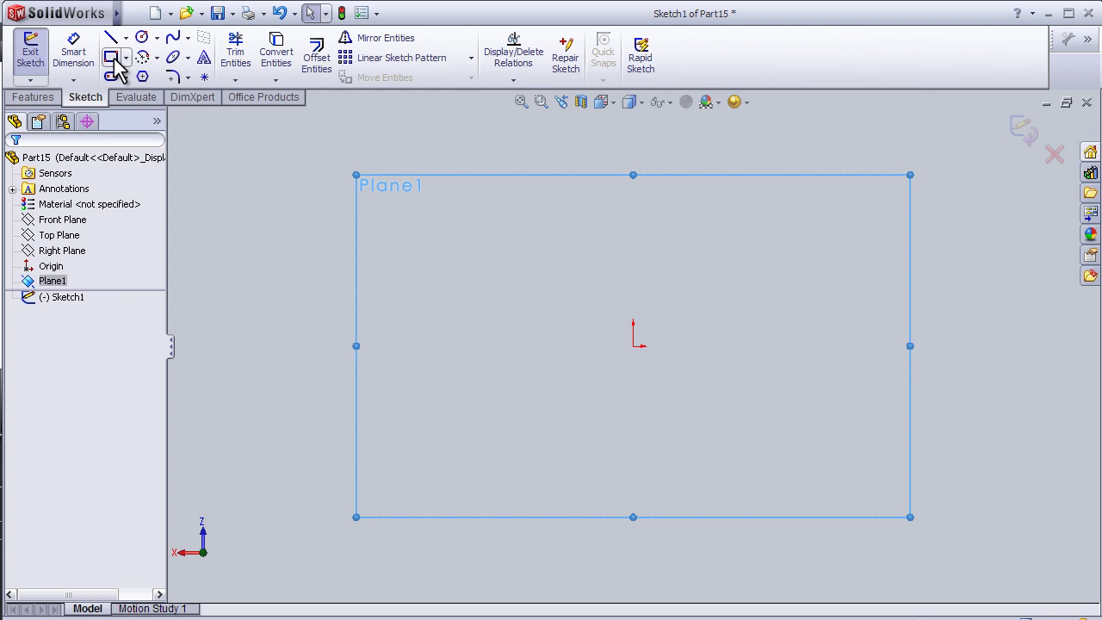
{"action": "left_click", "coordinate": [111, 56]}
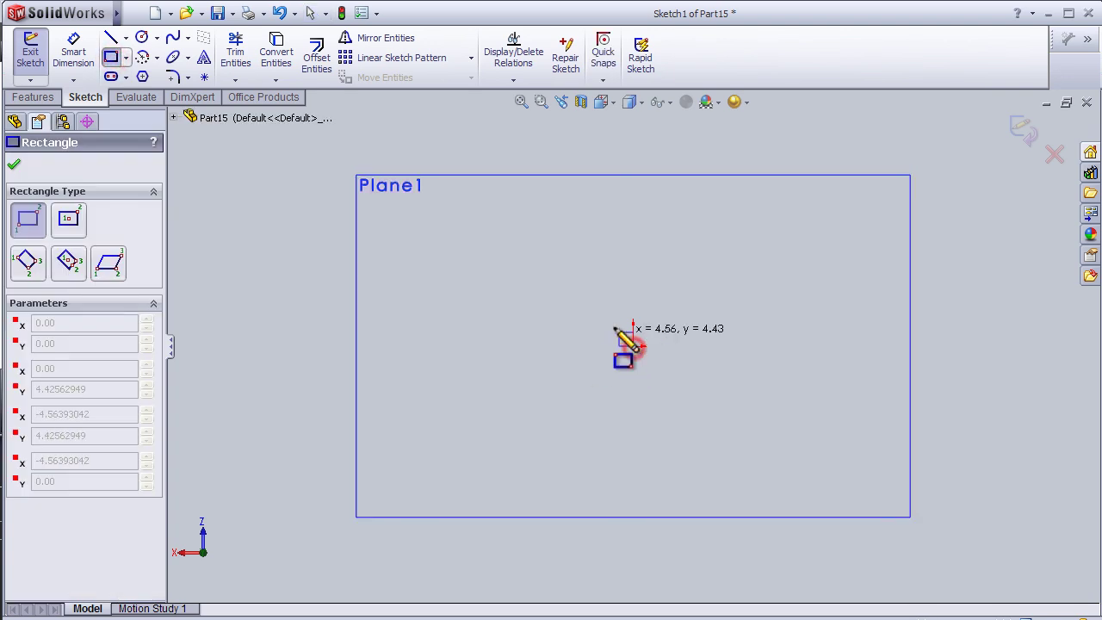
{"action": "left_click", "coordinate": [633, 346]}
{"action": "left_click", "coordinate": [408, 204]}
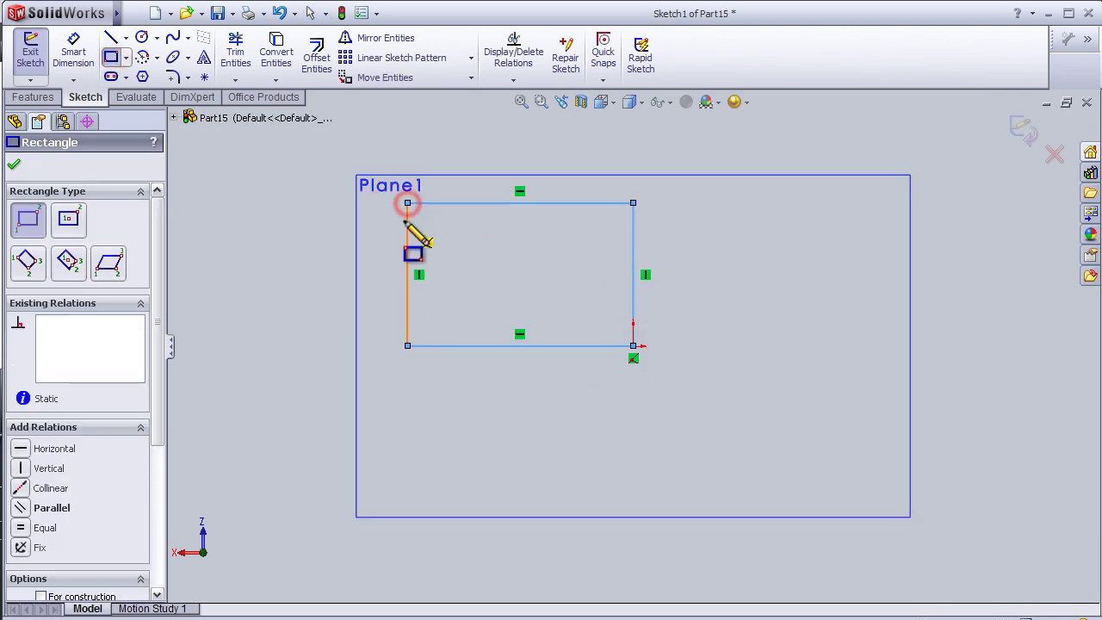
{"action": "left_click", "coordinate": [38, 96]}
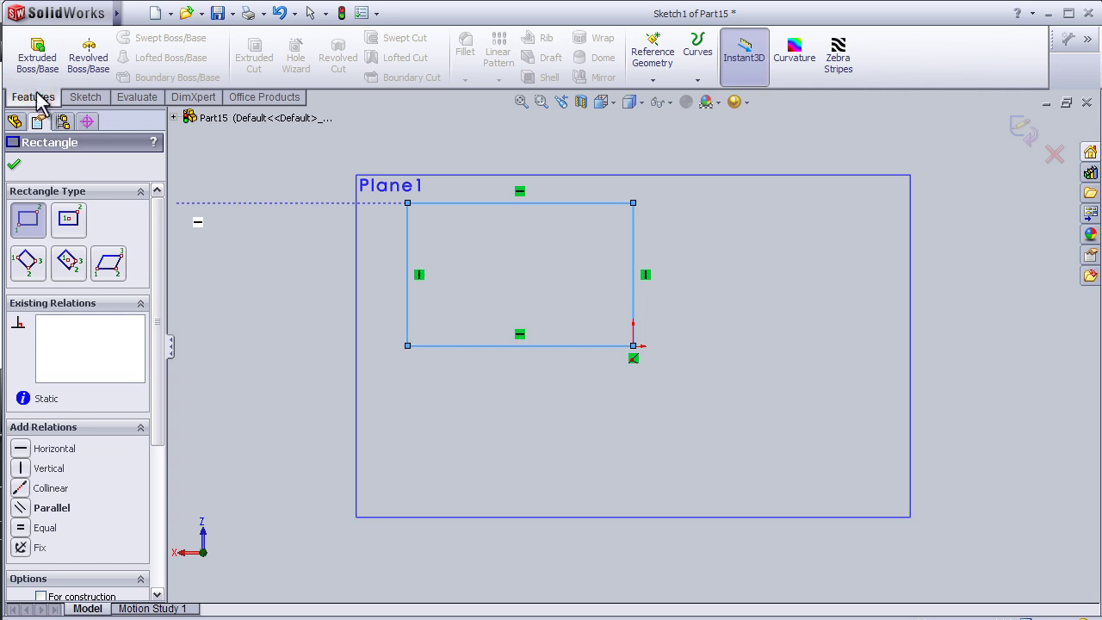
Extrude the rectangle 10 mm blind as Boss-Extrude1
{"action": "left_click", "coordinate": [37, 52]}
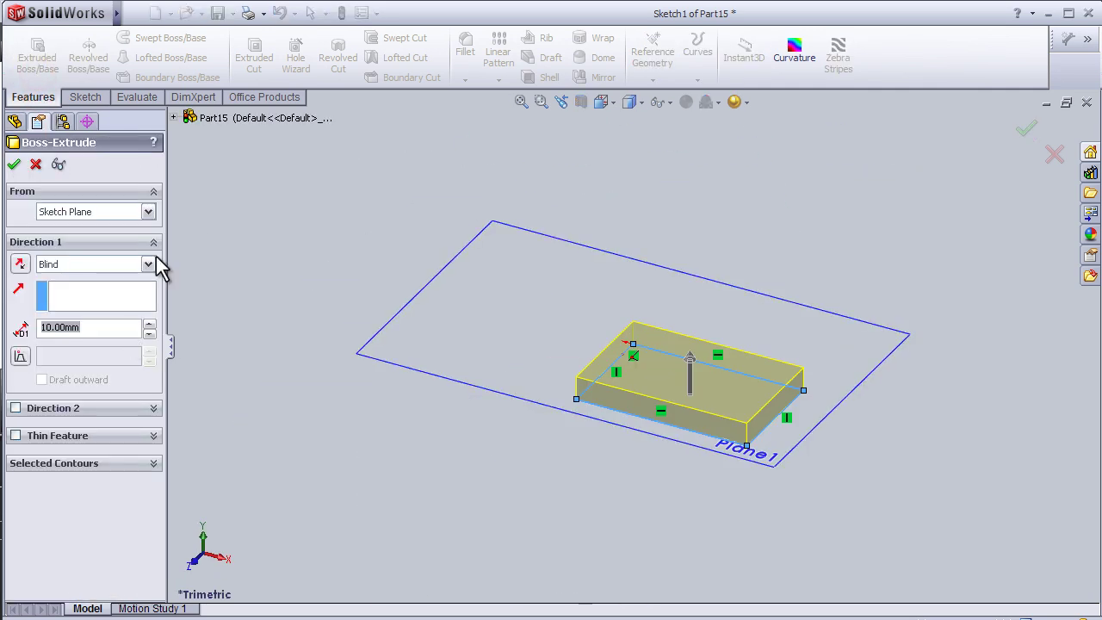
{"action": "left_click", "coordinate": [13, 165]}
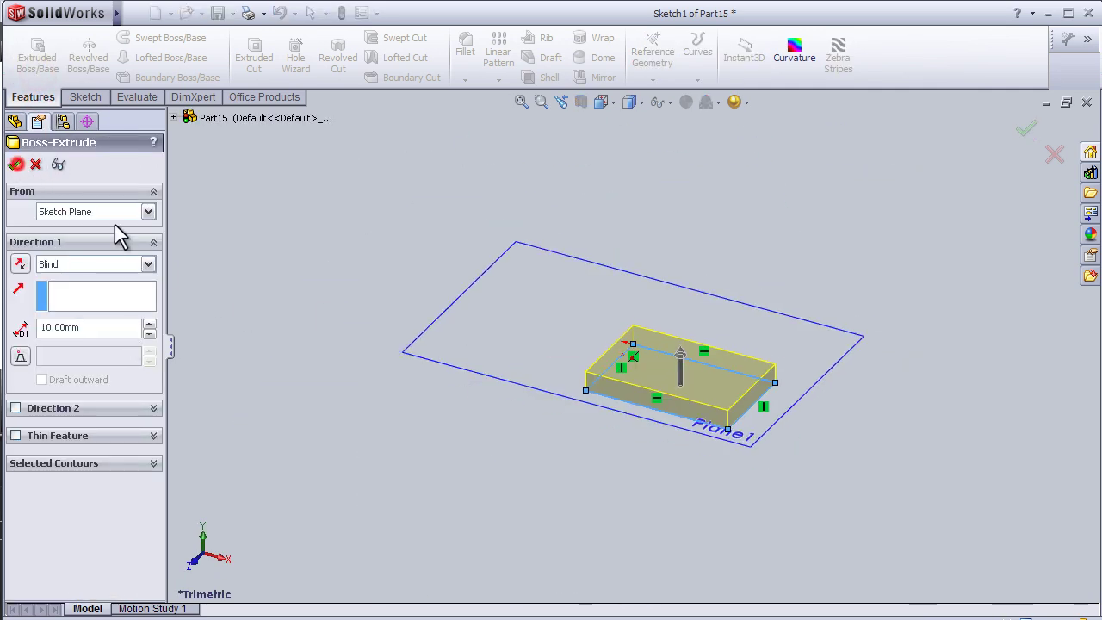
{"action": "mouse_move", "coordinate": [387, 315]}
{"action": "middle_mouse_down"}
{"action": "mouse_move", "coordinate": [577, 244]}
{"action": "mouse_move", "coordinate": [565, 321]}
{"action": "mouse_move", "coordinate": [492, 335]}
{"action": "mouse_move", "coordinate": [509, 319]}
{"action": "middle_mouse_up"}
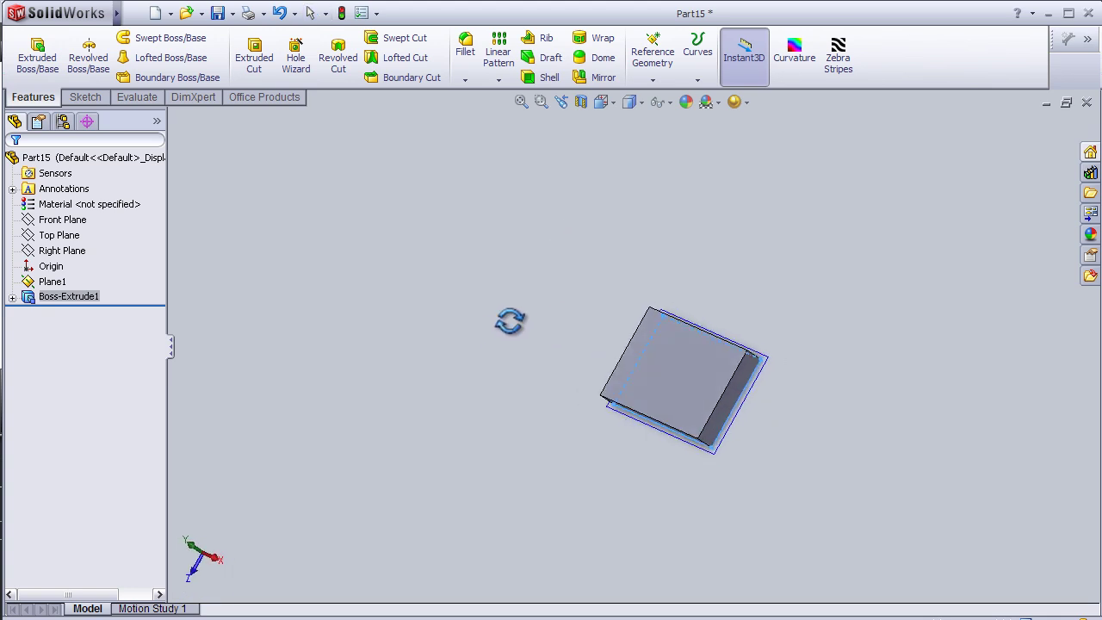
On Top Plane, viewed normal to it, sketch a roughly 16 mm radius circle inside the block
{"action": "left_click", "coordinate": [76, 241]}
{"action": "left_click", "coordinate": [86, 212]}
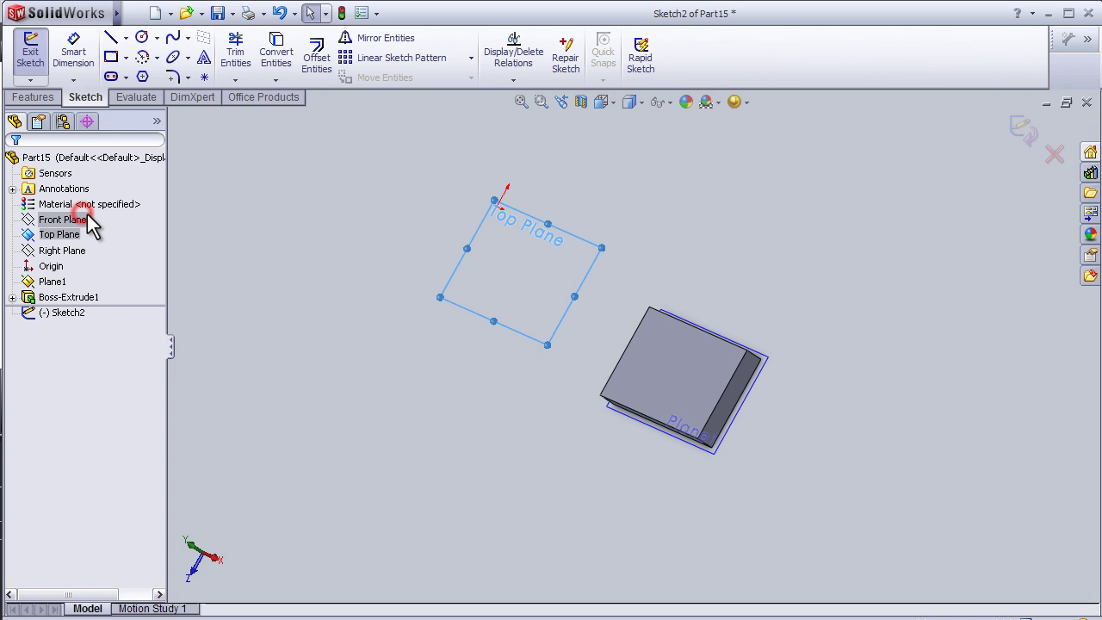
{"action": "key", "text": "space"}
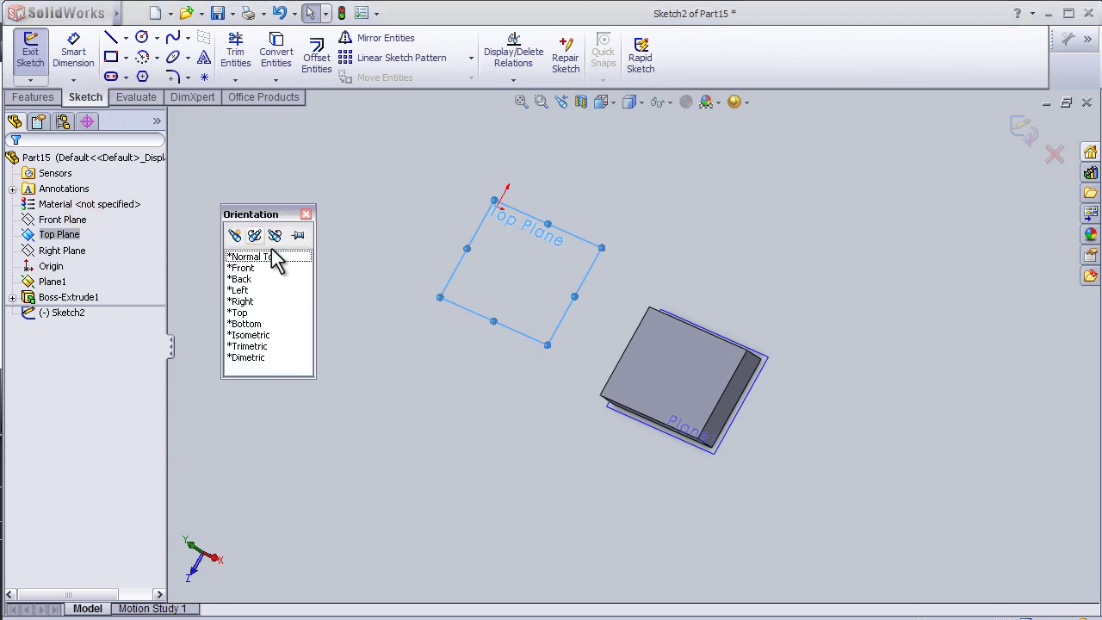
{"action": "left_click", "coordinate": [294, 258]}
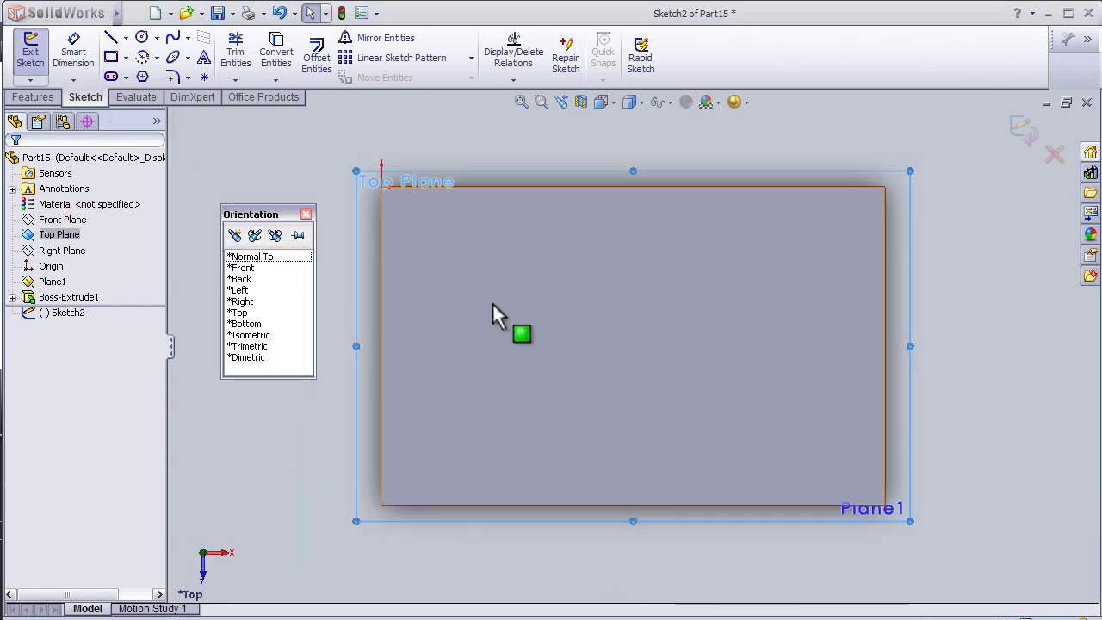
{"action": "left_click", "coordinate": [141, 37]}
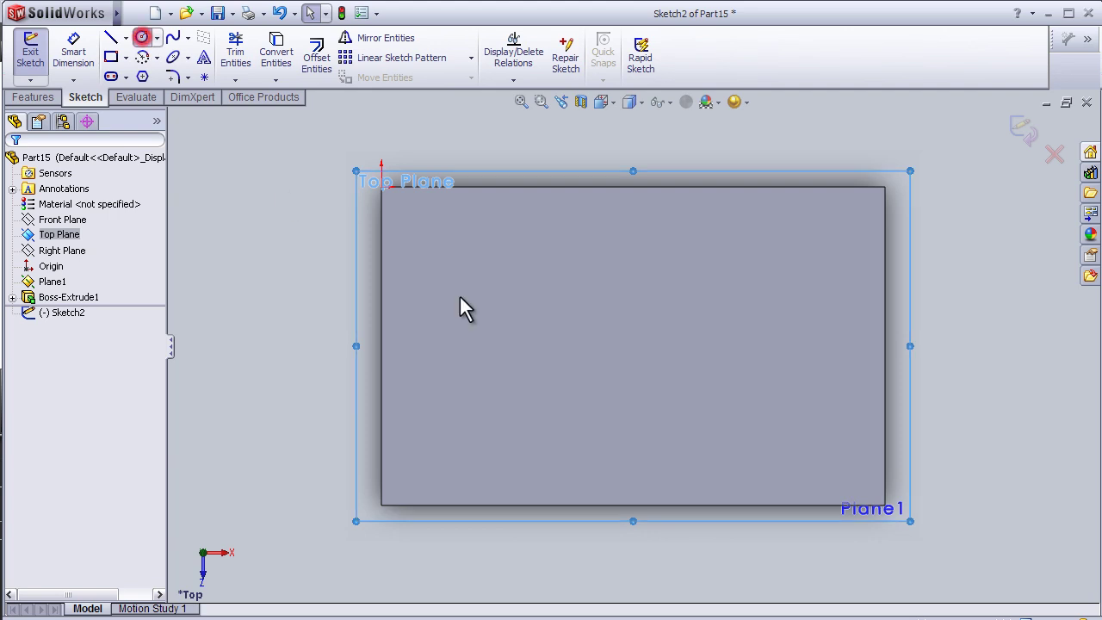
{"action": "left_click", "coordinate": [631, 377]}
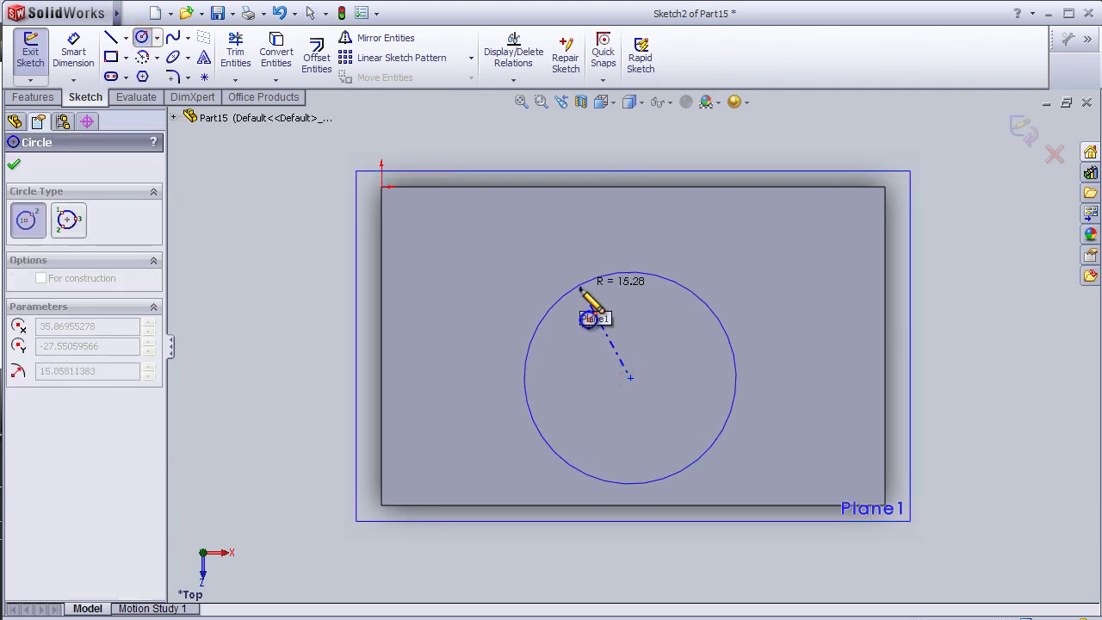
{"action": "left_click", "coordinate": [579, 287]}
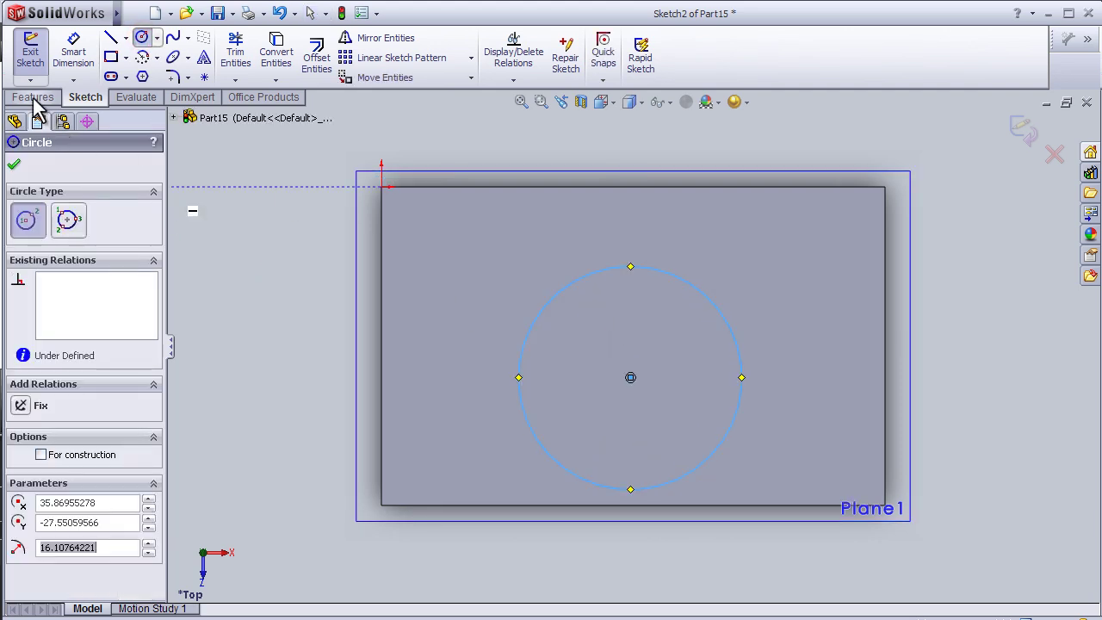
{"action": "left_click", "coordinate": [1025, 138]}
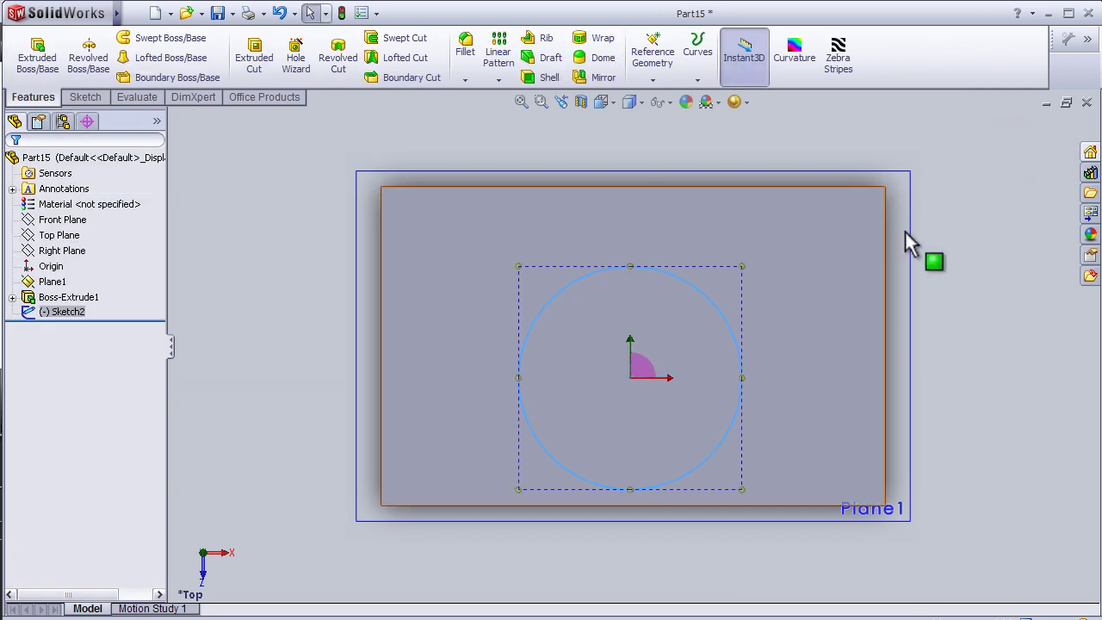
Extrude the circle in reverse, Up To Surface, ending at the block's face
{"action": "middle_click_drag", "start_coordinate": [965, 216], "coordinate": [893, 272]}
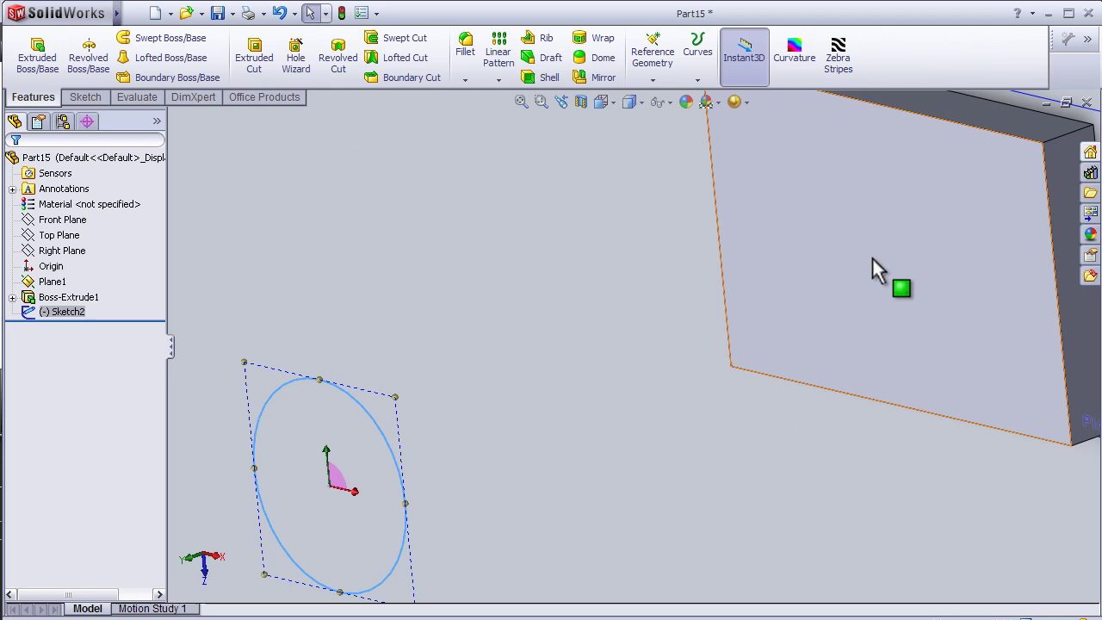
{"action": "key", "text": "f"}
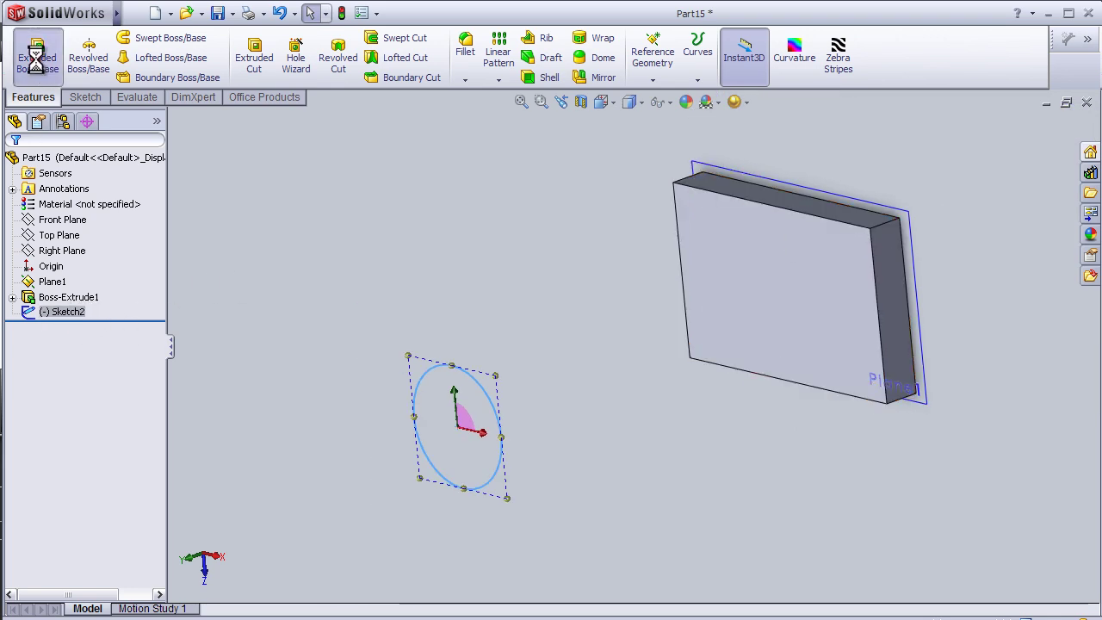
{"action": "left_click", "coordinate": [37, 56]}
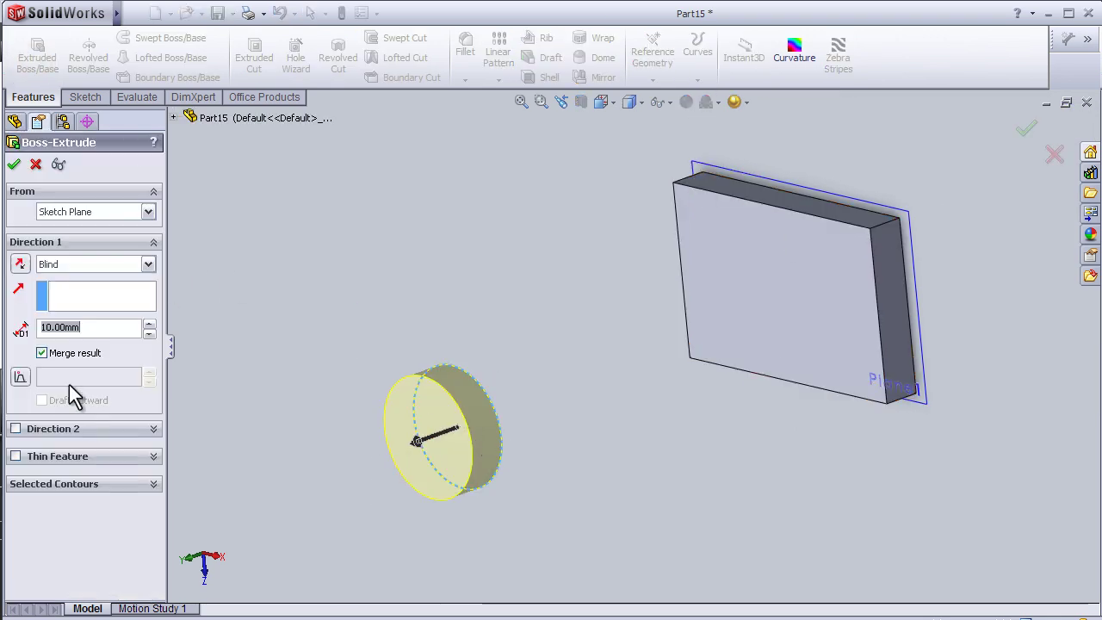
{"action": "left_click", "coordinate": [20, 264]}
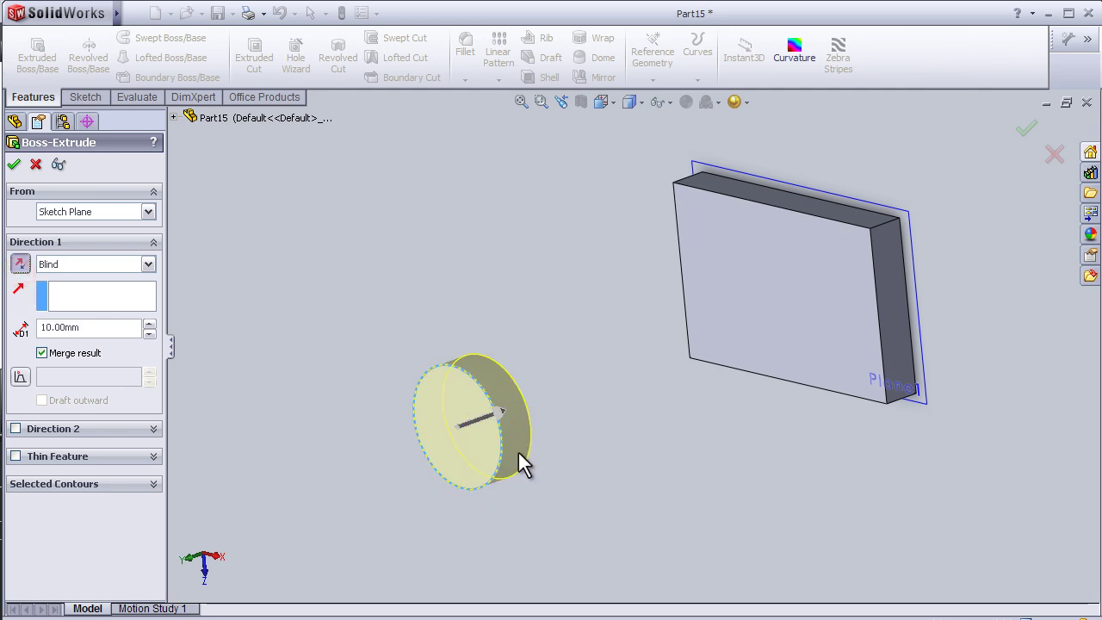
{"action": "left_click", "coordinate": [150, 266]}
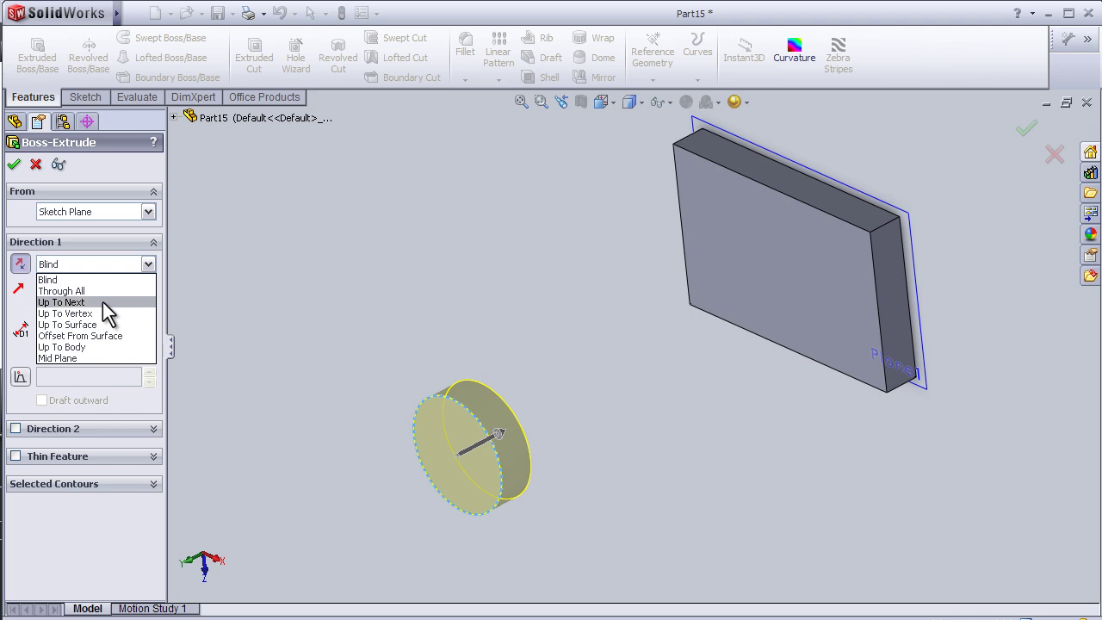
{"action": "left_click", "coordinate": [100, 324]}
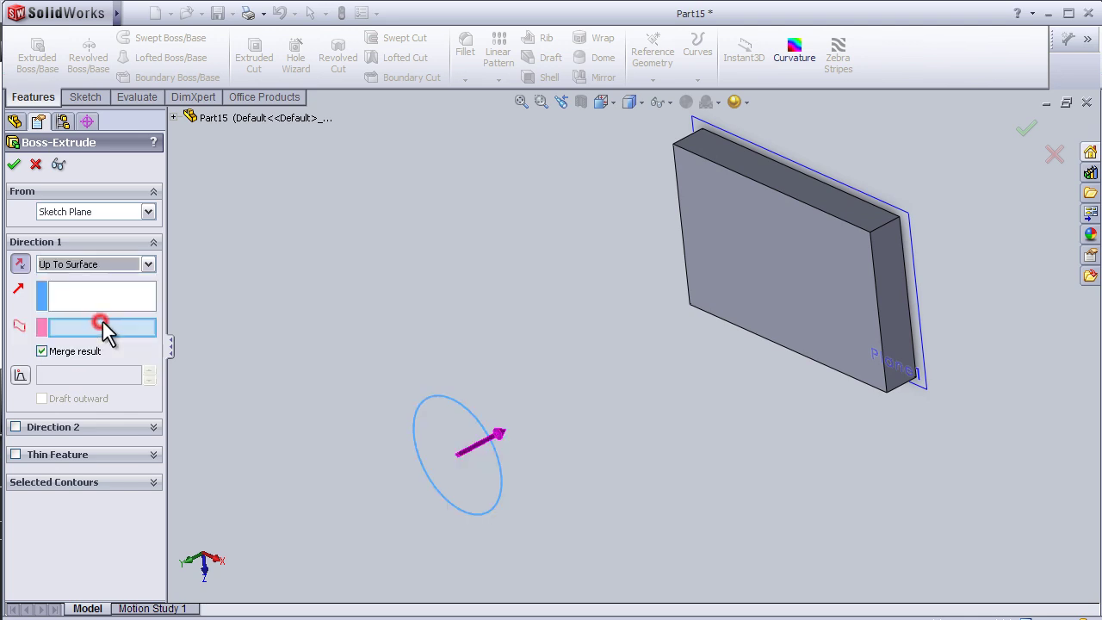
{"action": "left_click", "coordinate": [824, 254]}
Accept the cylinder extrusion as Boss-Extrude2 and switch to the Isometric view
{"action": "left_click", "coordinate": [1025, 137]}
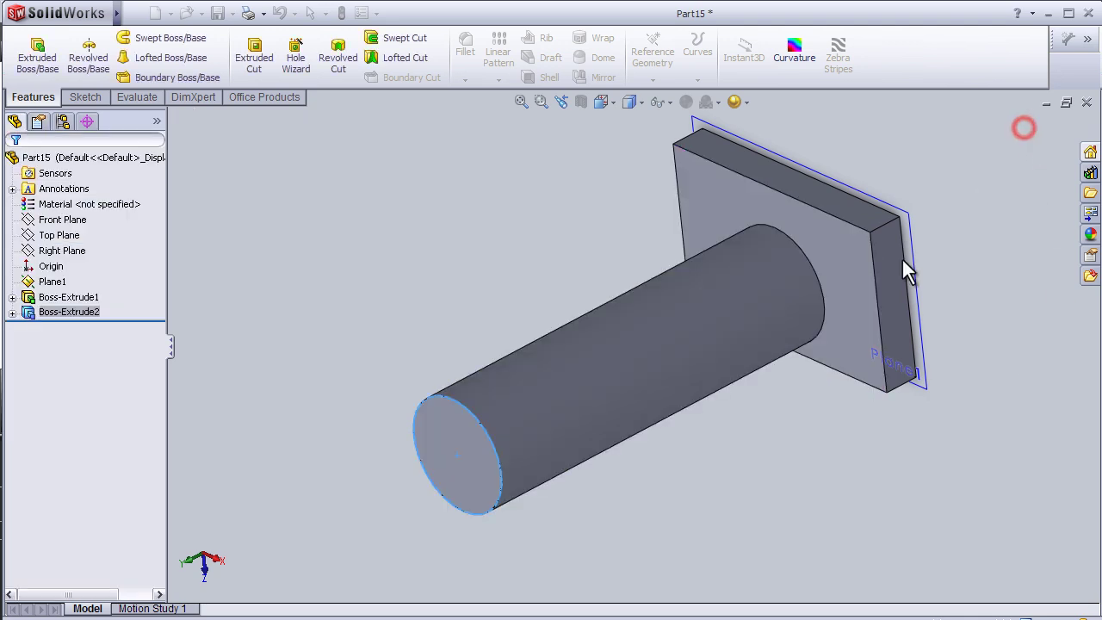
{"action": "middle_click_drag", "start_coordinate": [449, 159], "coordinate": [458, 254]}
{"action": "key", "text": "space"}
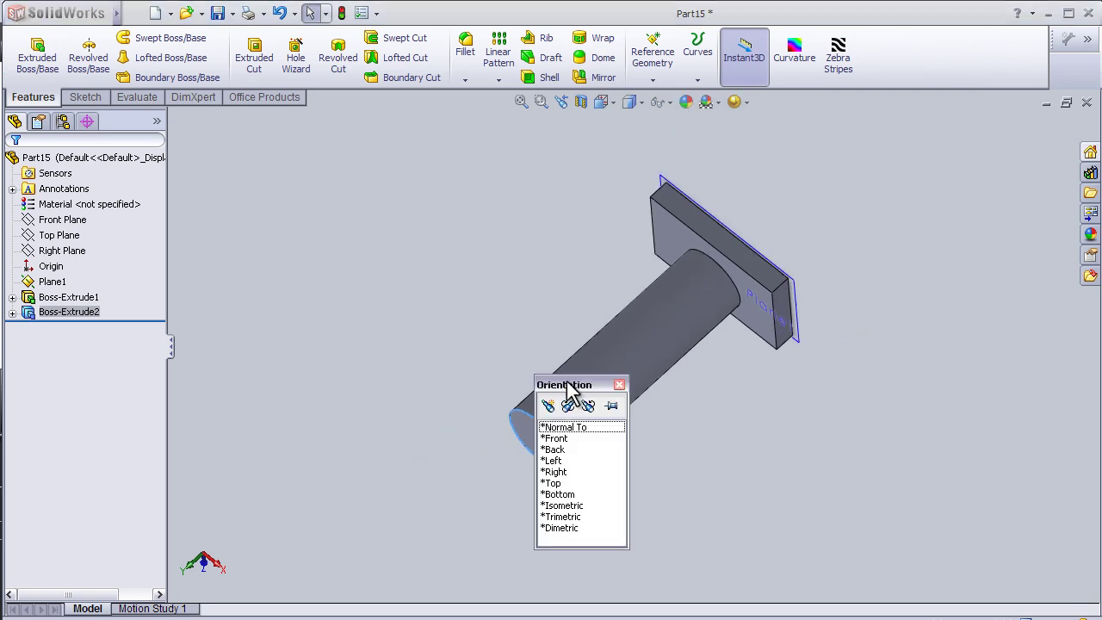
{"action": "left_click", "coordinate": [572, 510]}
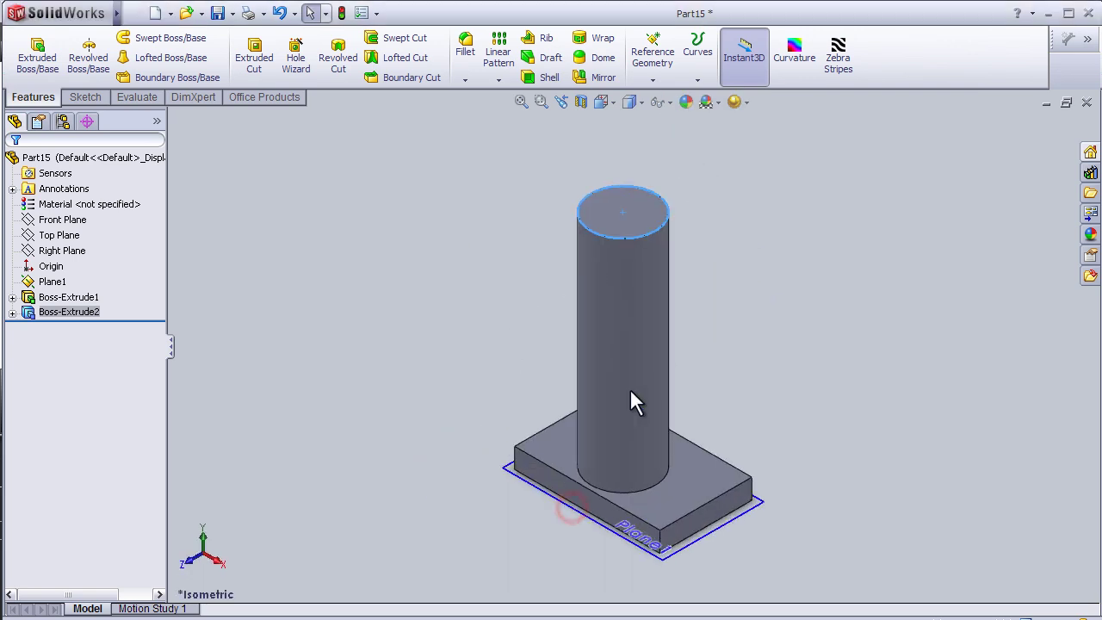
Orbit and zoom to inspect the finished part with the cylinder upright on the block
{"action": "mouse_move", "coordinate": [748, 349]}
{"action": "middle_mouse_down"}
{"action": "mouse_move", "coordinate": [704, 342]}
{"action": "mouse_move", "coordinate": [640, 364]}
{"action": "mouse_move", "coordinate": [709, 370]}
{"action": "middle_mouse_up"}
{"action": "scroll", "coordinate": [572, 396], "scroll_direction": "down", "scroll_amount": 2}
{"action": "middle_click_drag", "start_coordinate": [572, 393], "coordinate": [577, 393]}
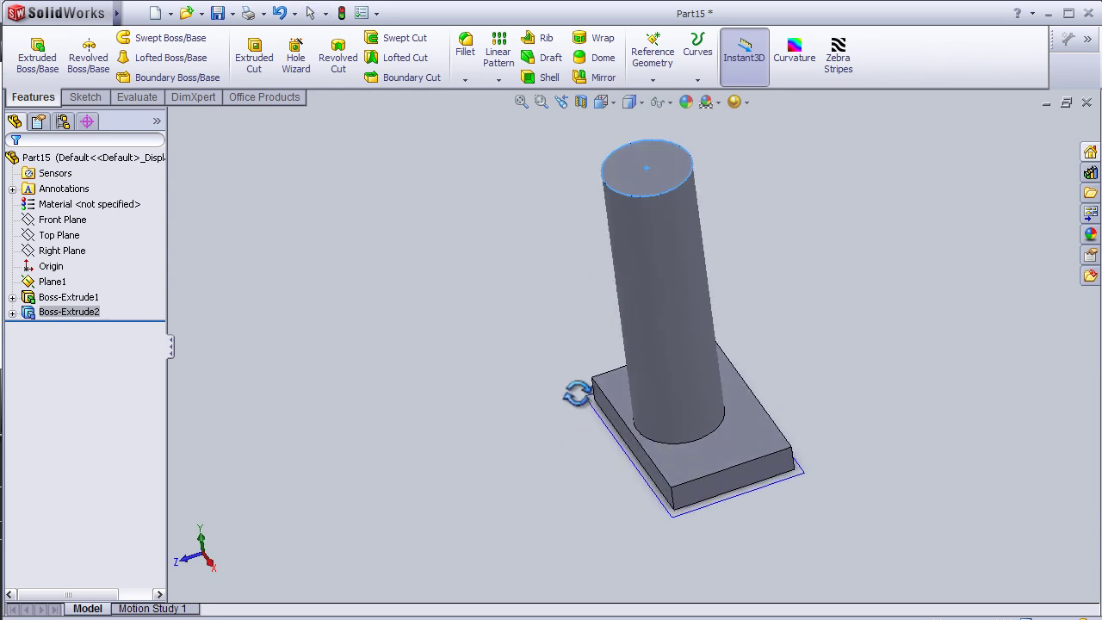
{"action": "middle_click_drag", "start_coordinate": [520, 327], "coordinate": [530, 327]}
{"action": "scroll", "coordinate": [530, 327], "scroll_direction": "down", "scroll_amount": 2}
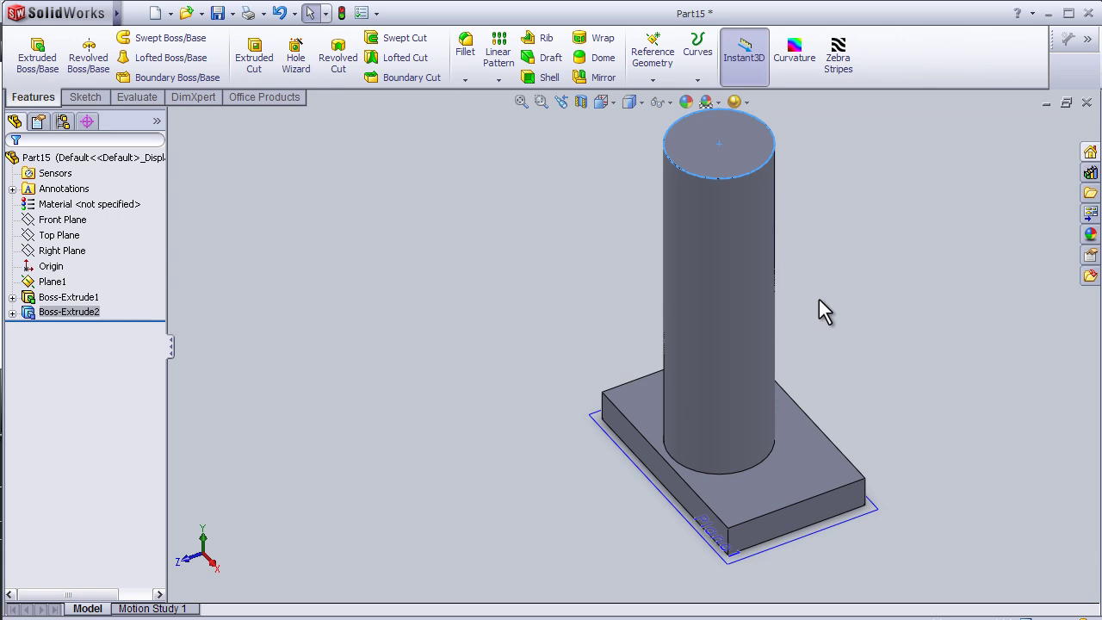